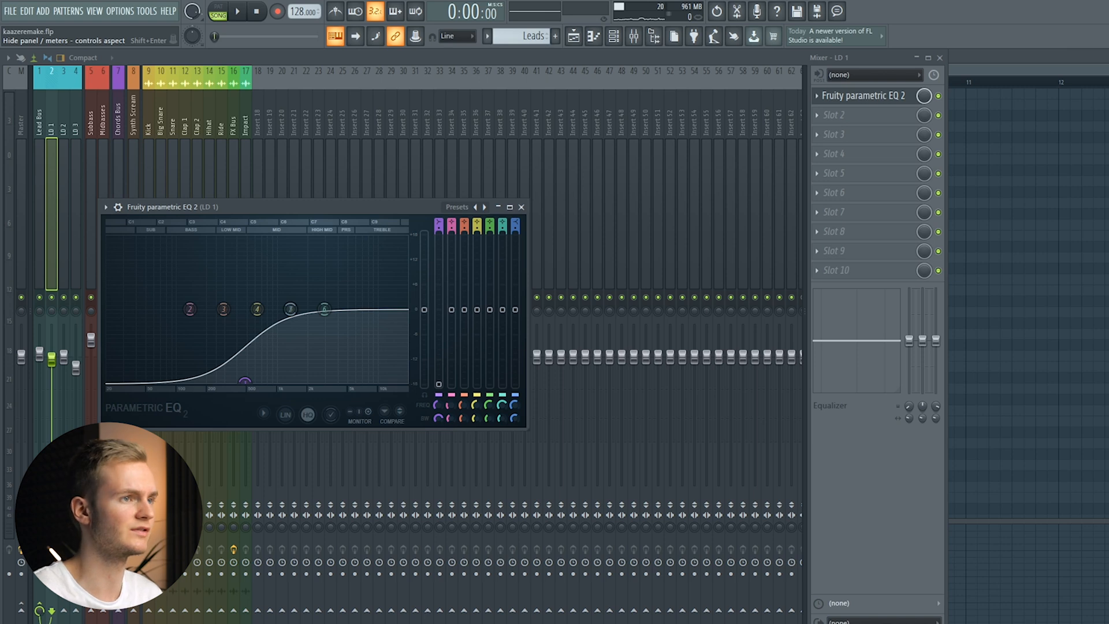
- Inspect the Fruity Parametric EQ 2 and Fruity Stereo Enhancer settings on the LD 2 mixer track
left_click(863, 96)
left_click(64, 214)
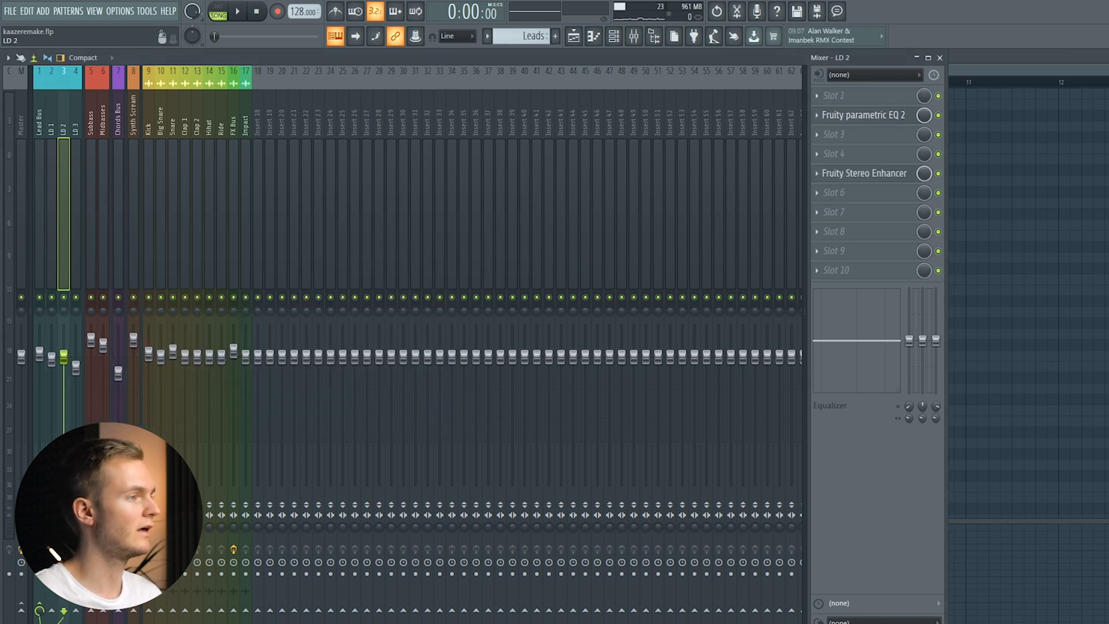
left_click(863, 115)
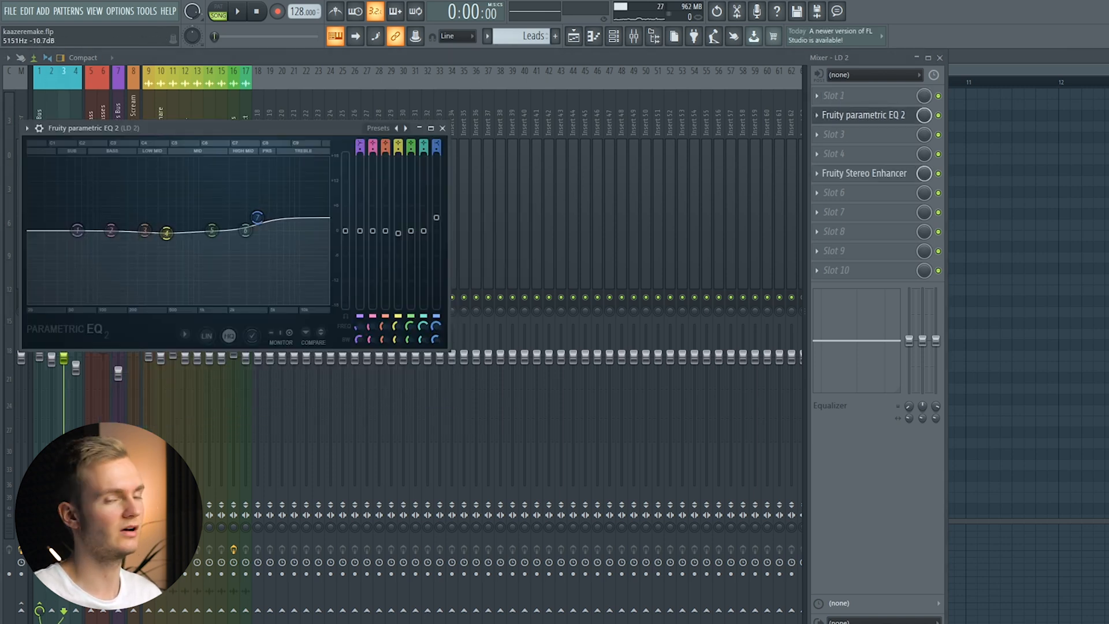
left_click(863, 115)
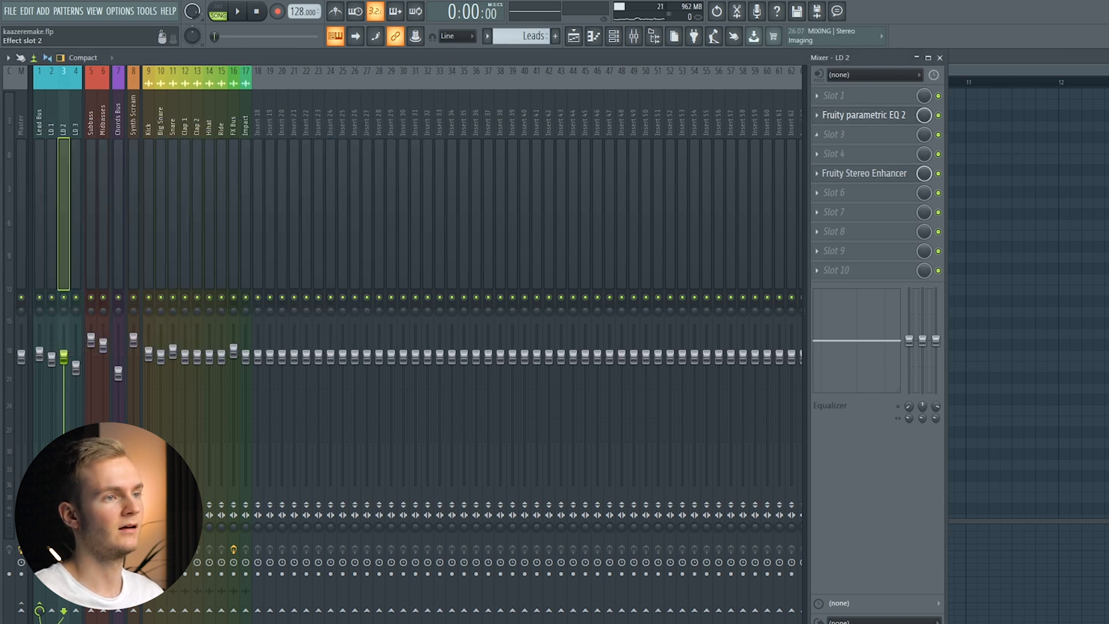
left_click(864, 173)
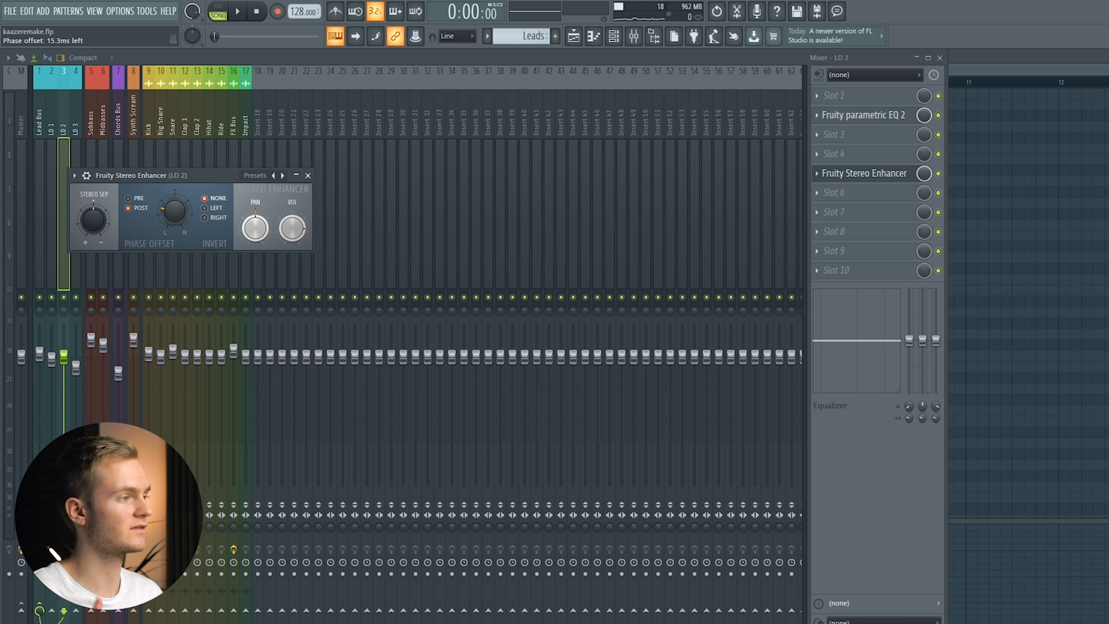
left_click(864, 173)
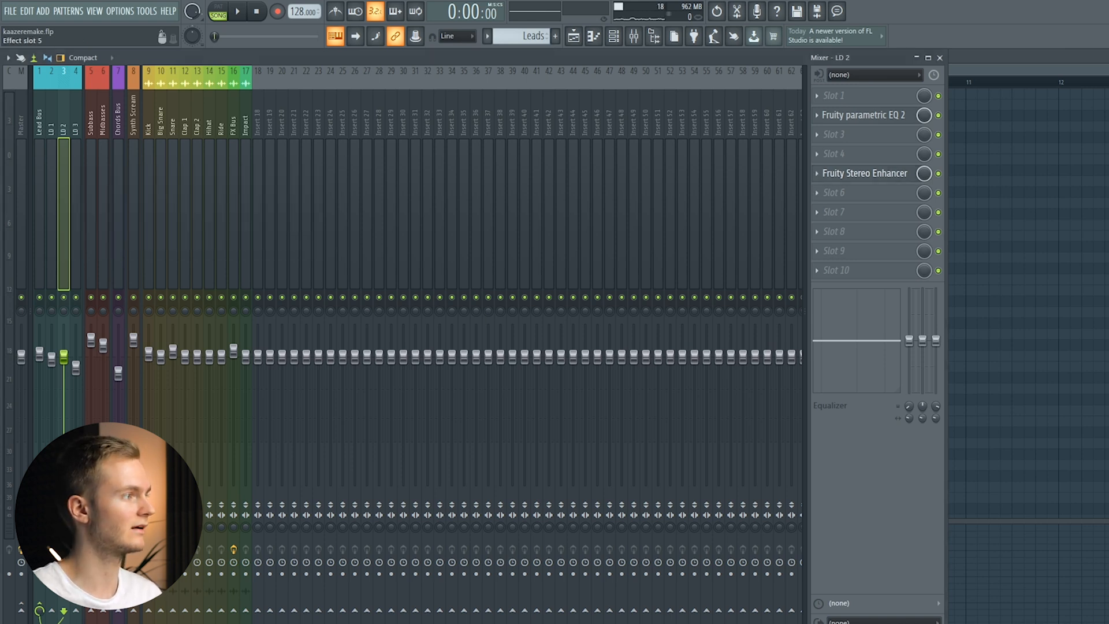
- Inspect both Fruity Stereo Enhancer effects on the LD 3 mixer track
left_click(76, 214)
left_click(864, 174)
left_click_drag(286, 260, 286, 254)
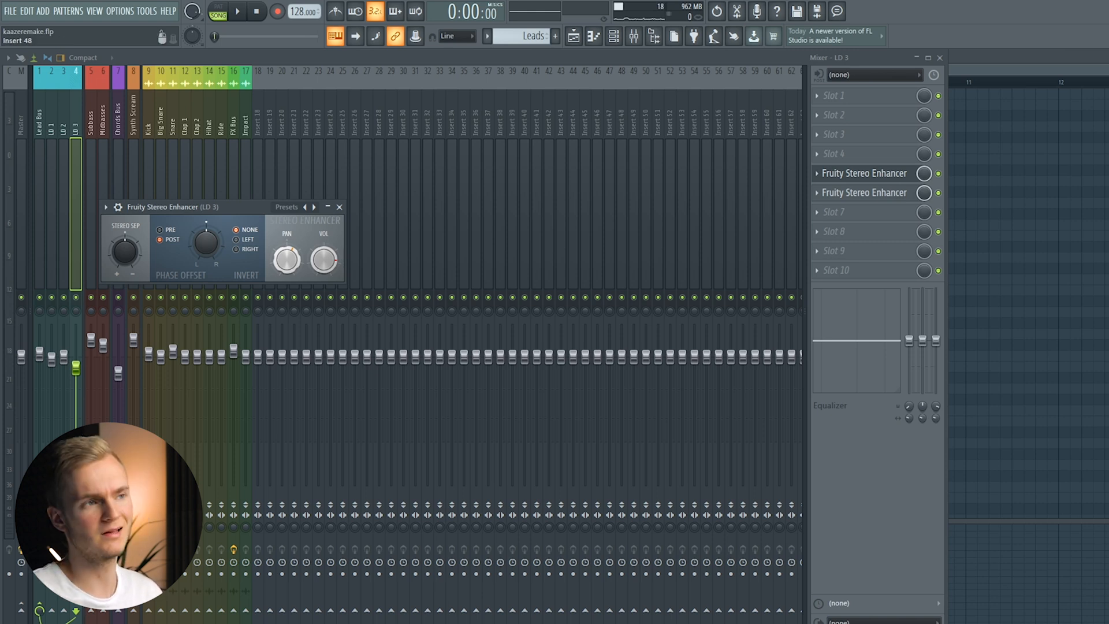
left_click(863, 173)
left_click(864, 193)
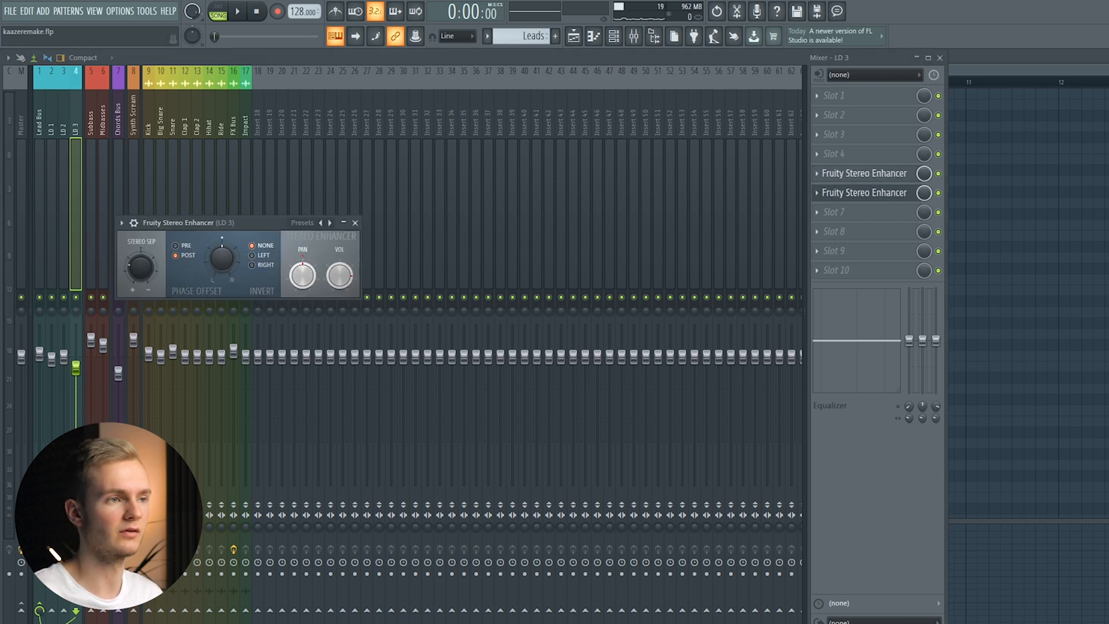
left_click(864, 193)
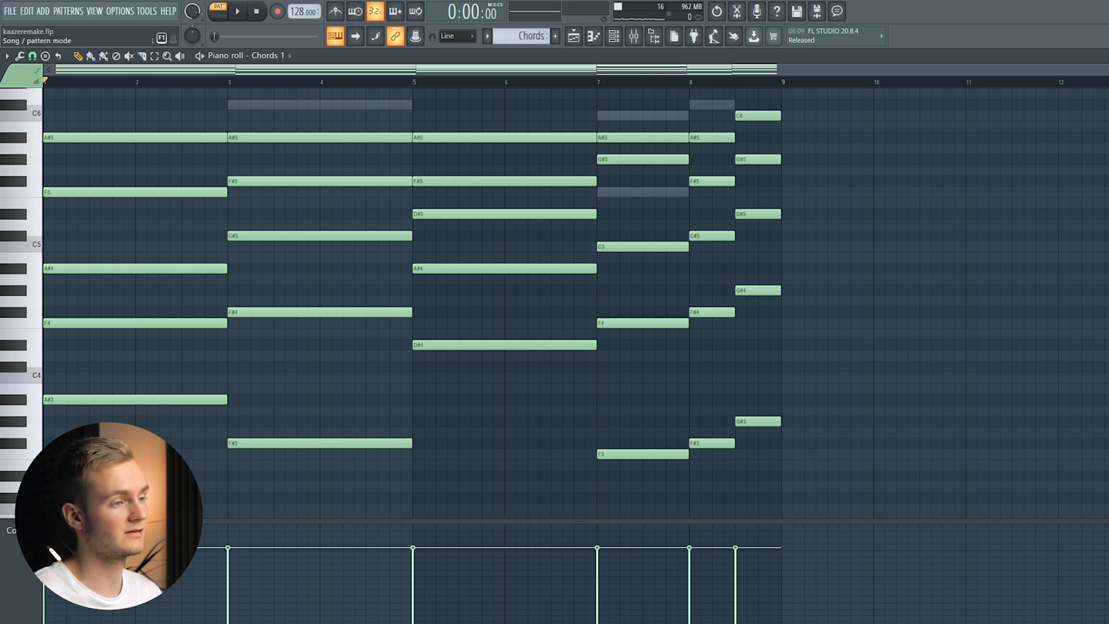
- Play the Chords pattern in the Chords 1 piano roll and check its layers in the channel rack
key("space")
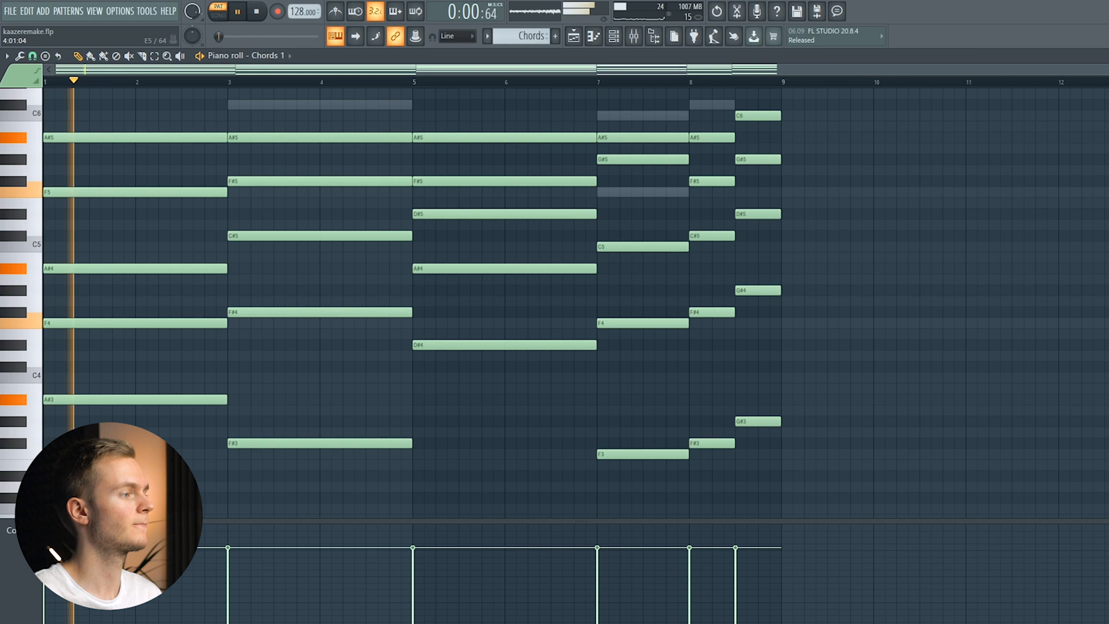
scroll(575, 283, "up", 1)
scroll(575, 283, "up", 1)
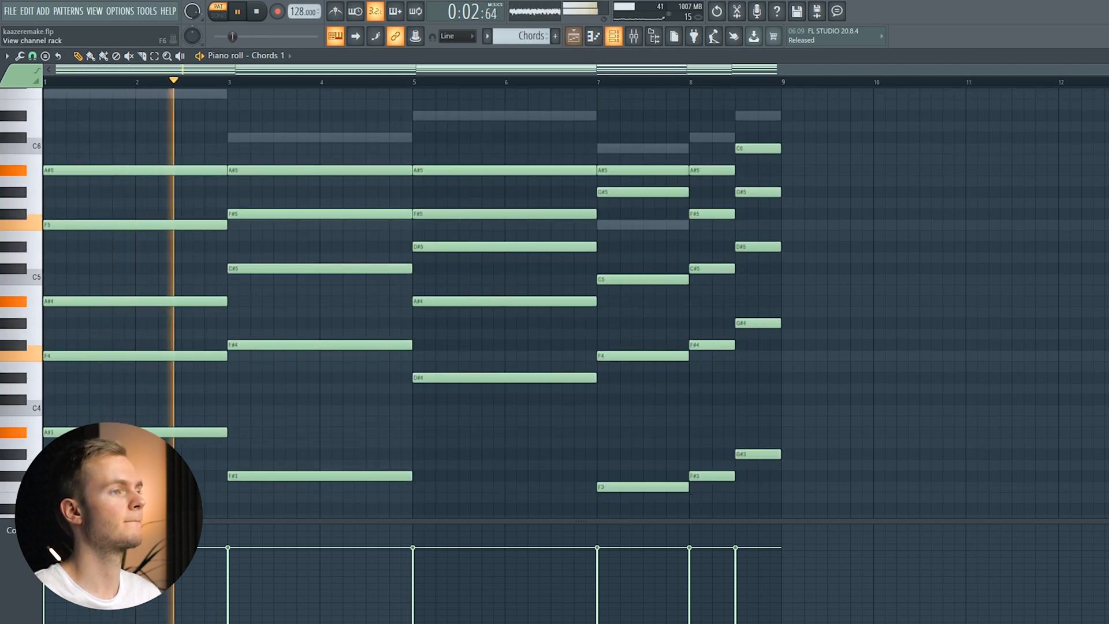
left_click(614, 36)
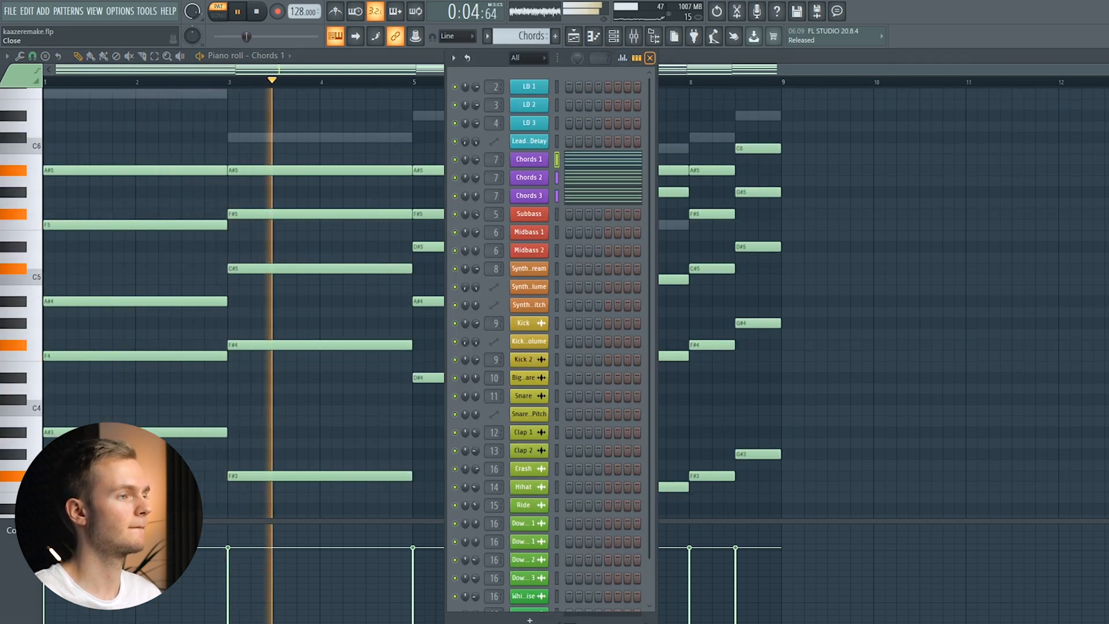
left_click(649, 58)
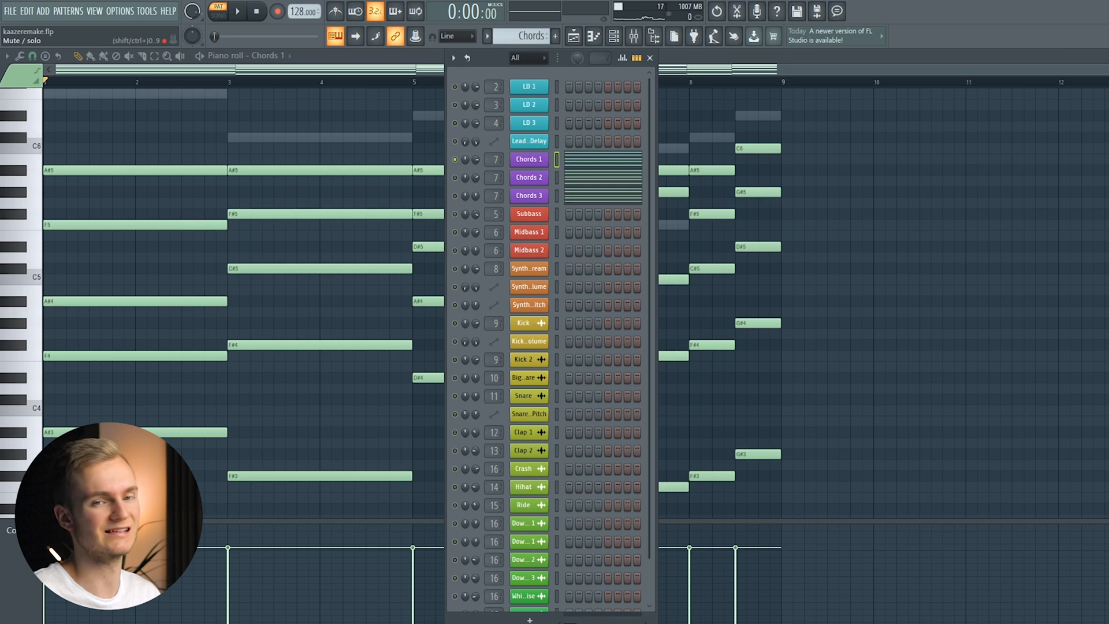
- Audition the Chords 1 and Chords 2 layers one at a time in solo
key("space")
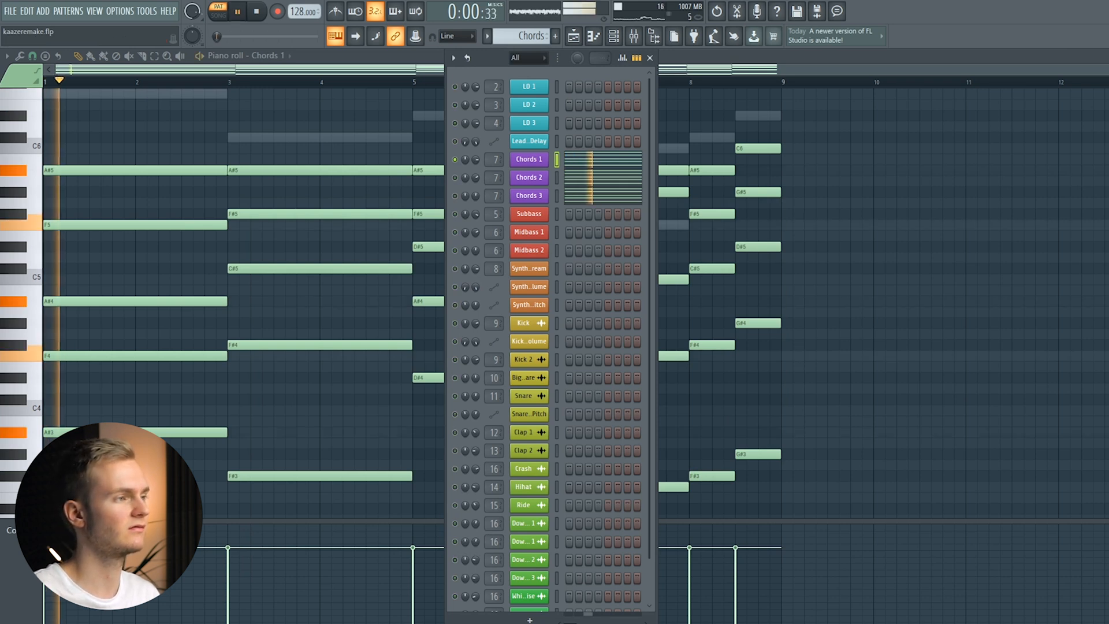
key("space")
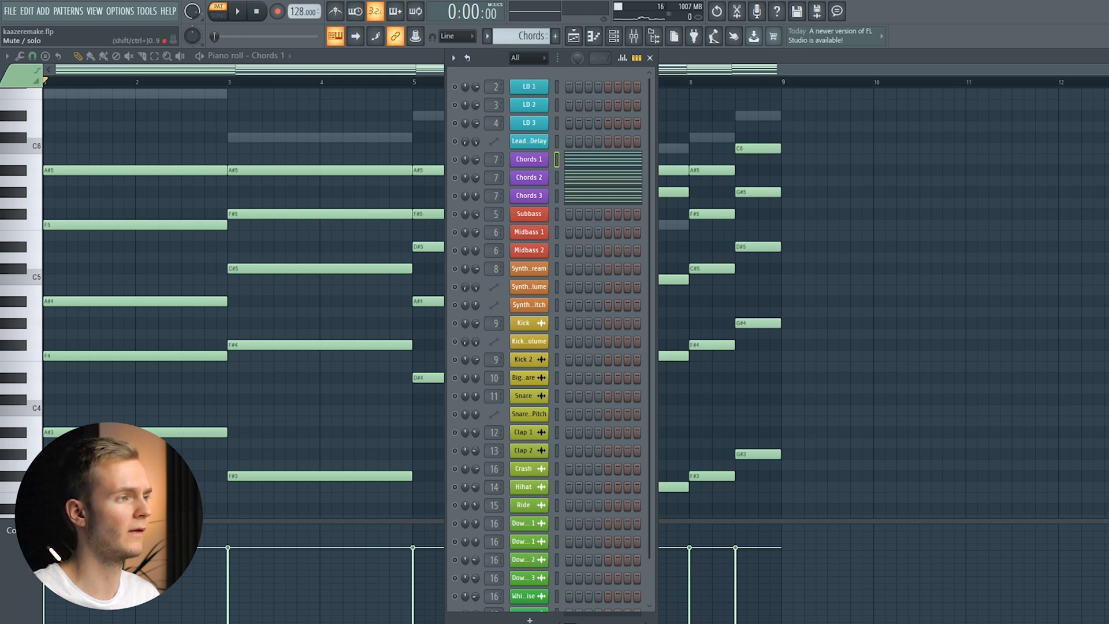
key("space")
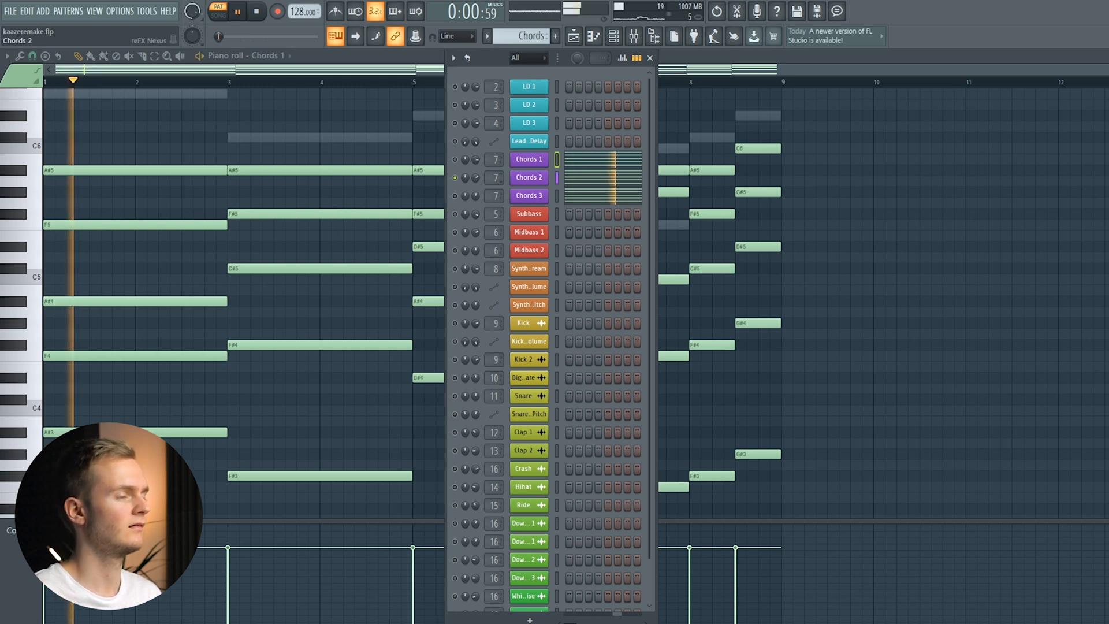
key("space")
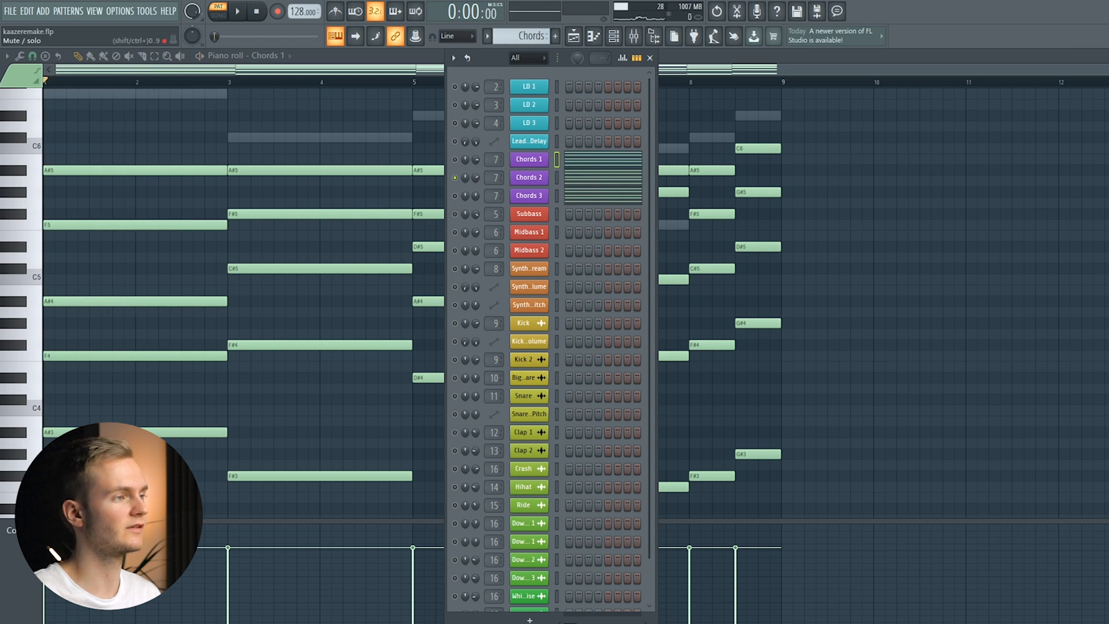
- Audition the Chords 3 layer in solo and view its Nexus preset
key("space")
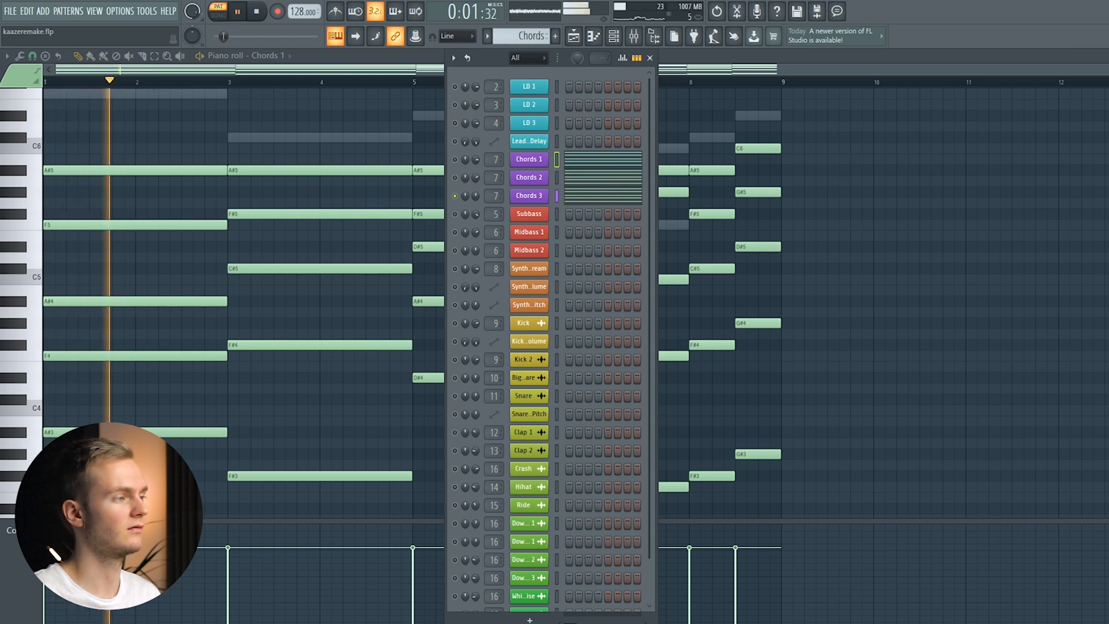
key("space")
left_click(529, 195)
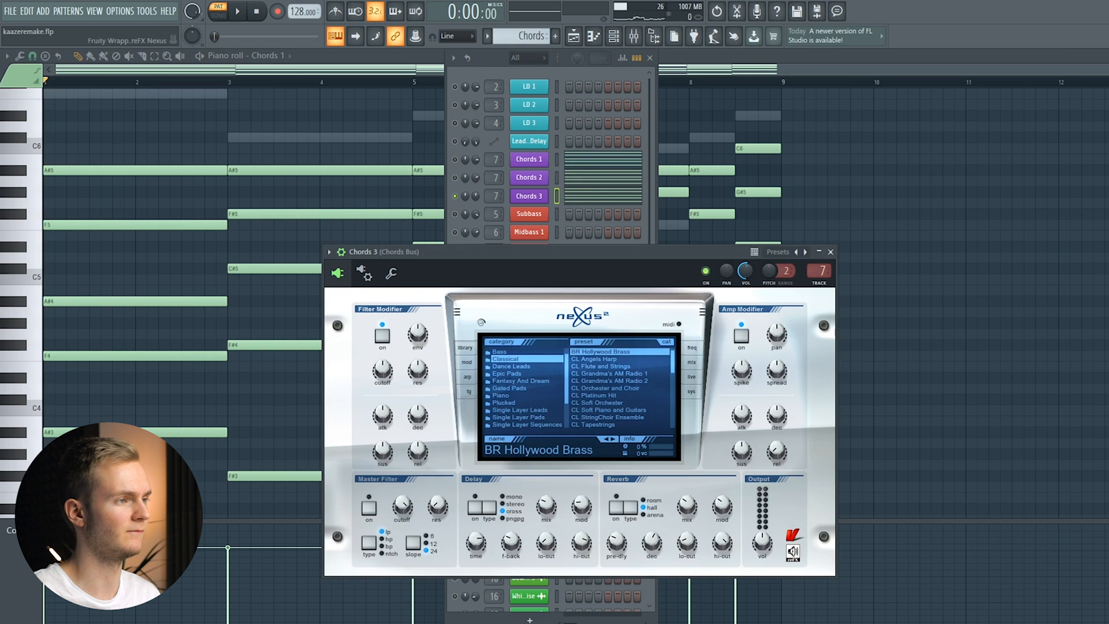
left_click(529, 196)
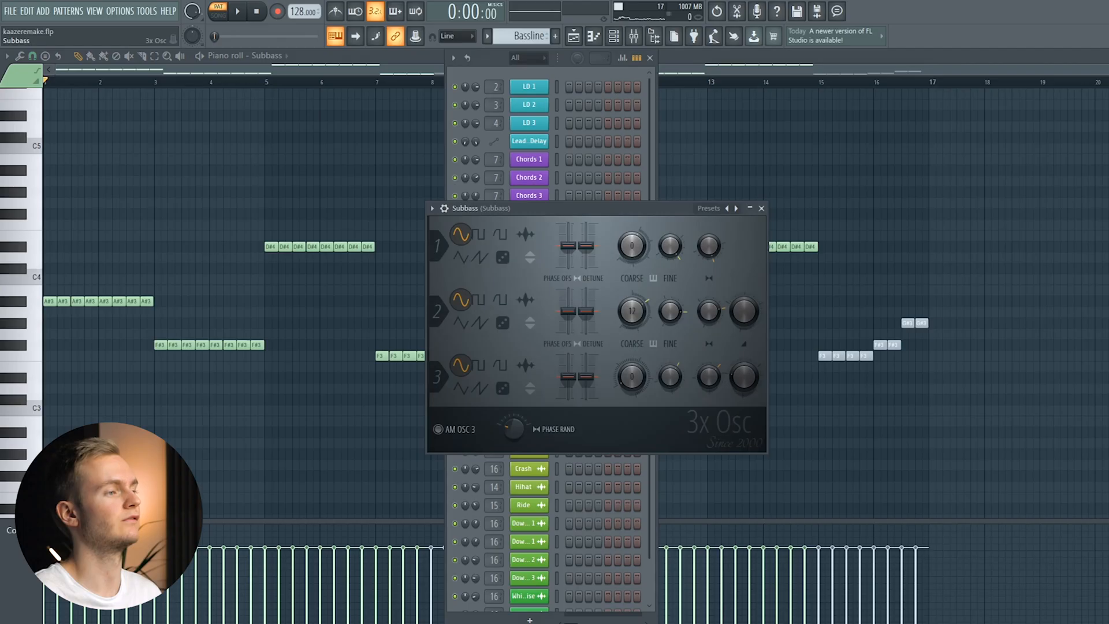
- Examine the Subbass channel's 3x Osc settings and play back the Bassline pattern
left_click_drag(529, 209, 266, 245)
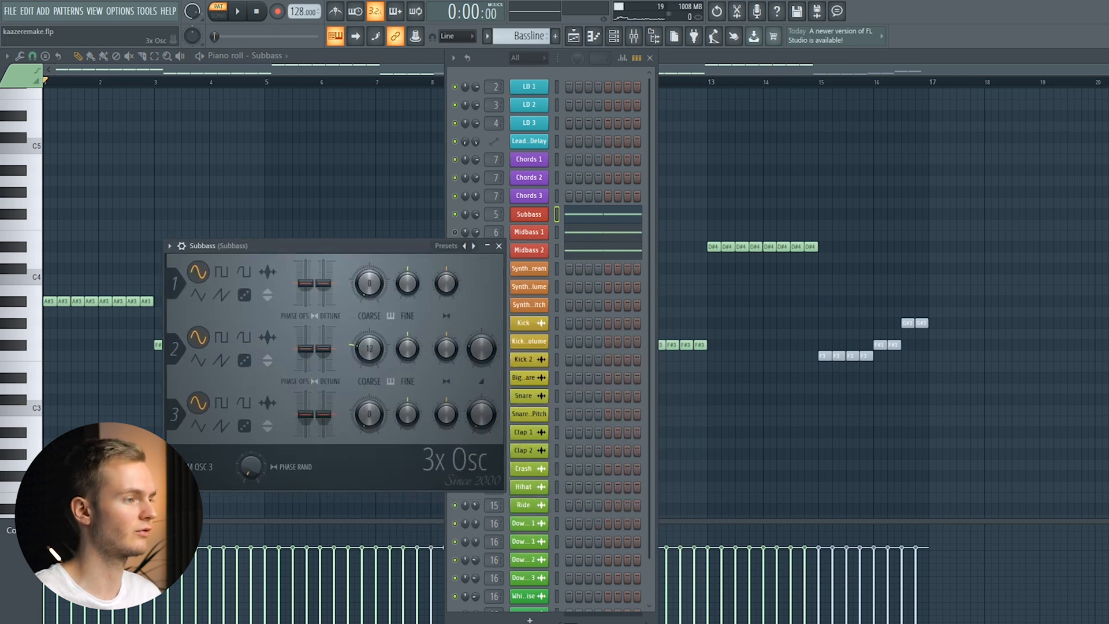
key("space")
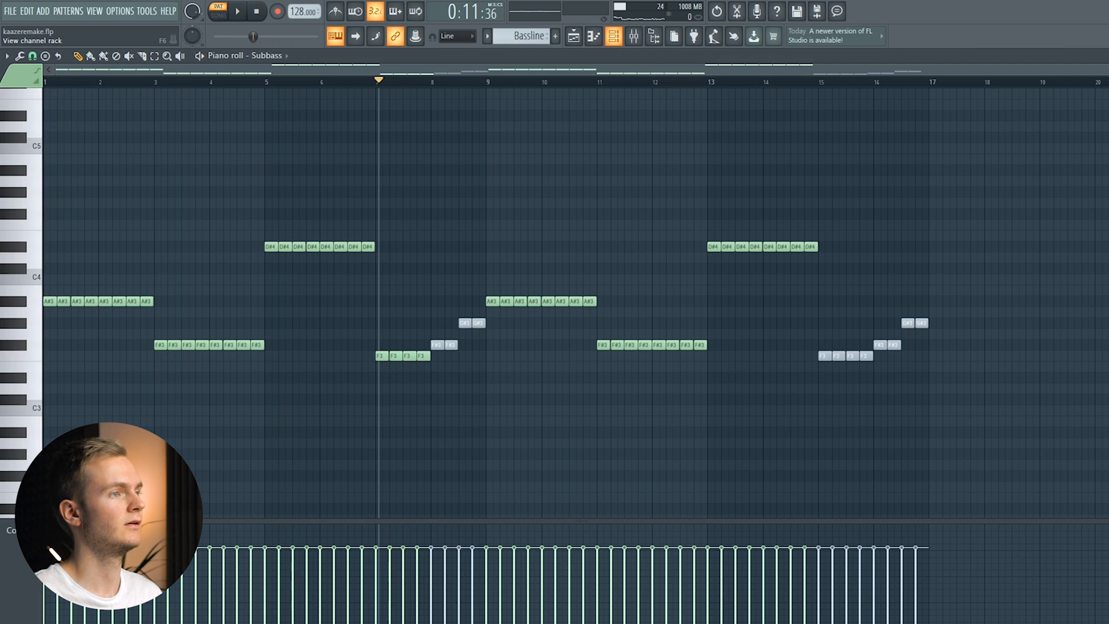
key("F6")
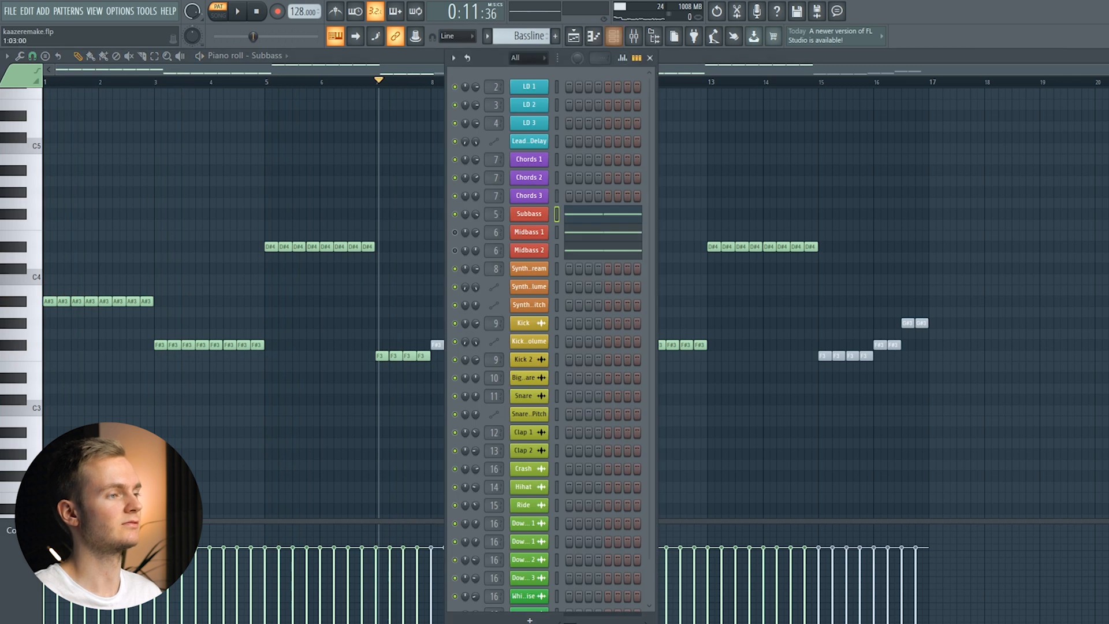
left_click(529, 213)
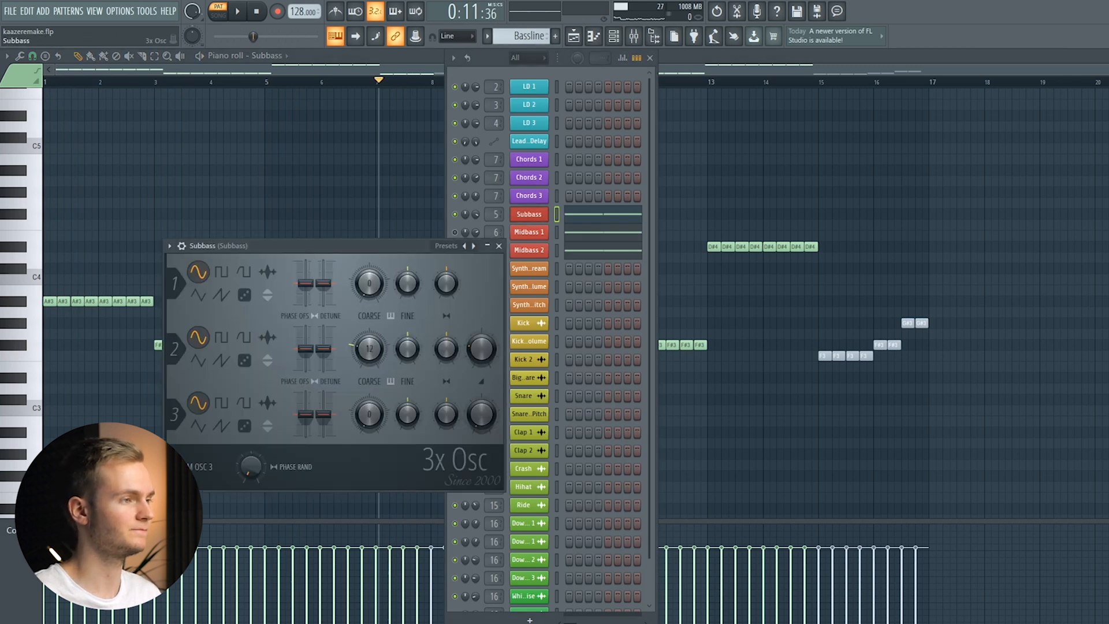
left_click(499, 245)
- View the Spire preset of Midbass 1 and audition that layer in solo
left_click(529, 232)
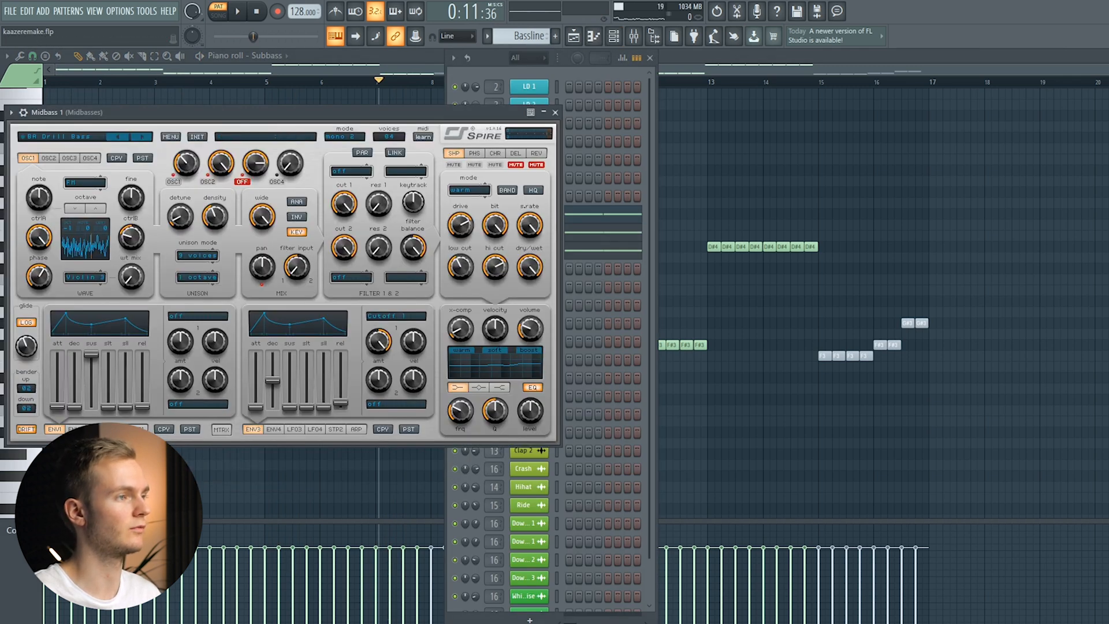
left_click(555, 112)
key("space")
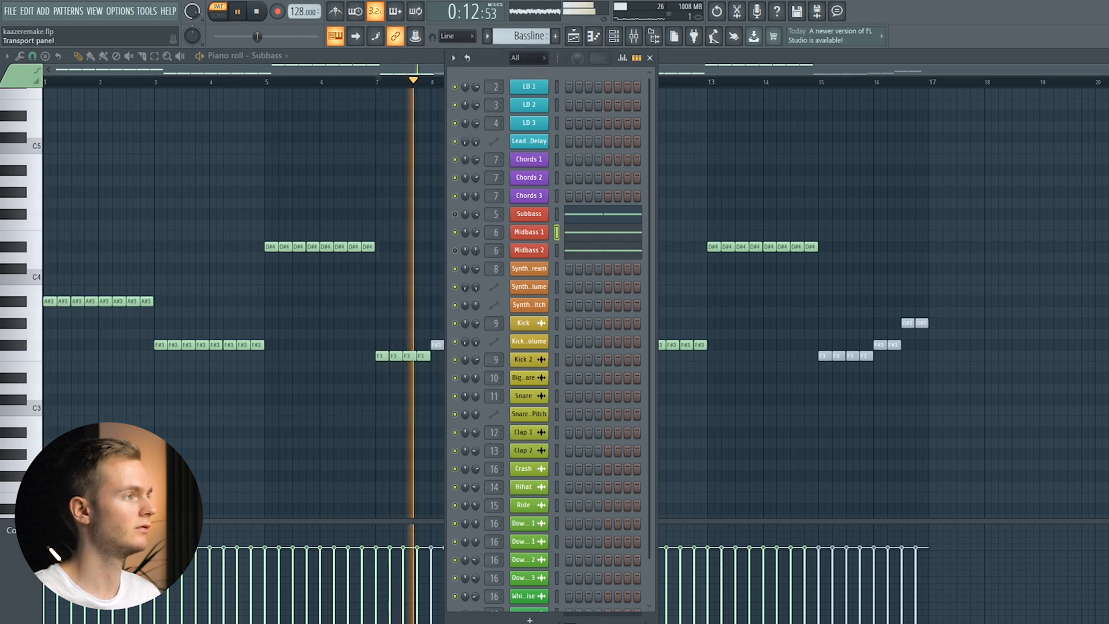
key("space")
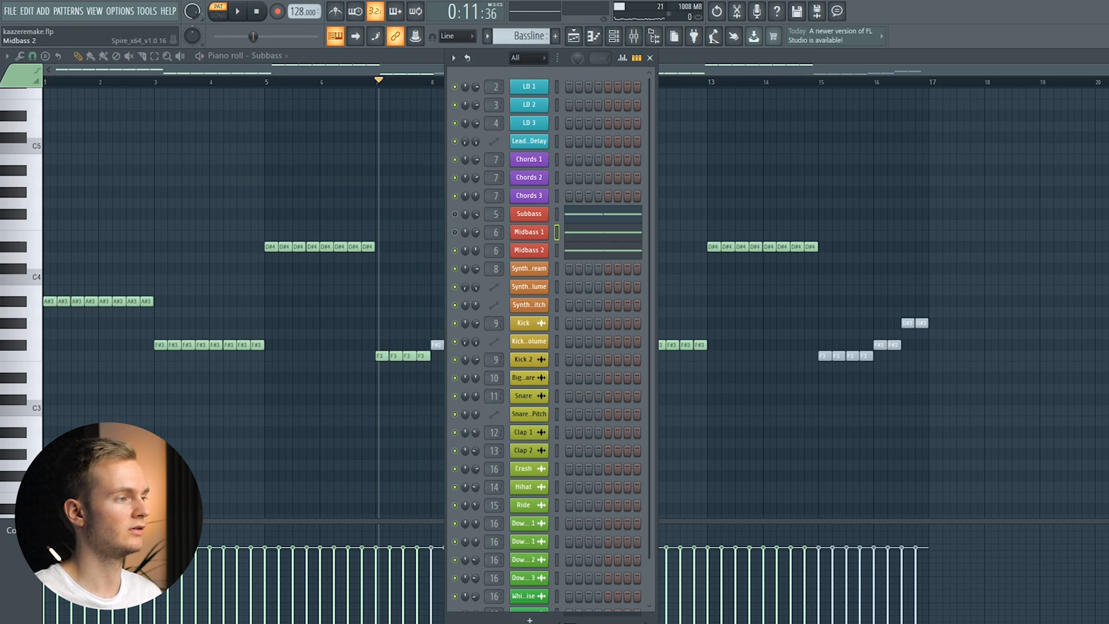
- View the Spire preset of Midbass 2 during playback and listen to all three bass layers together
left_click(528, 250)
key("space")
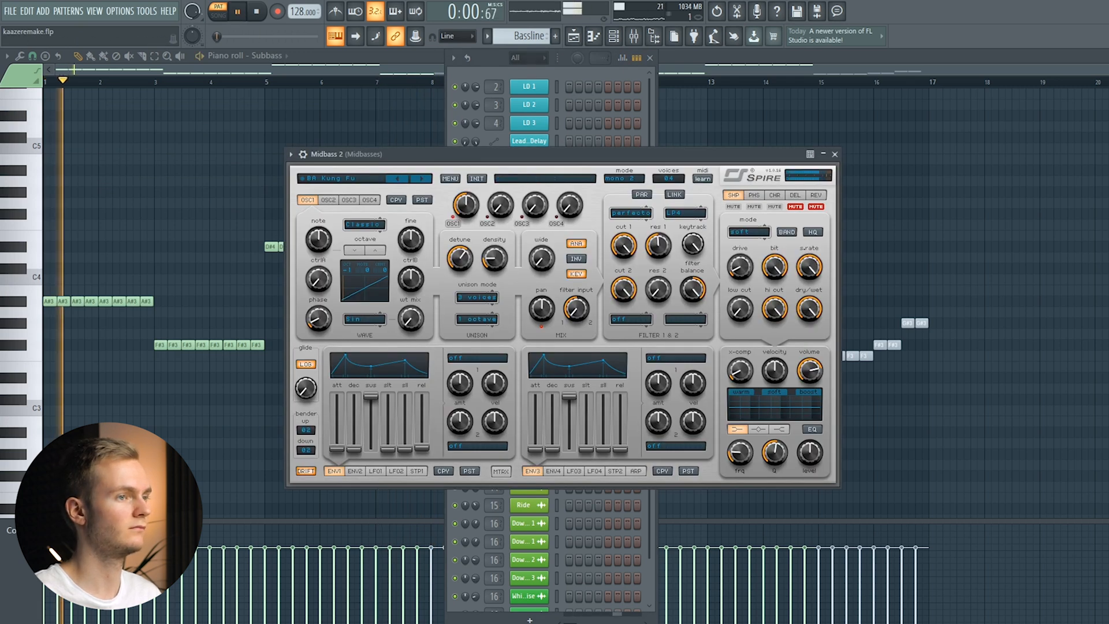
key("Escape")
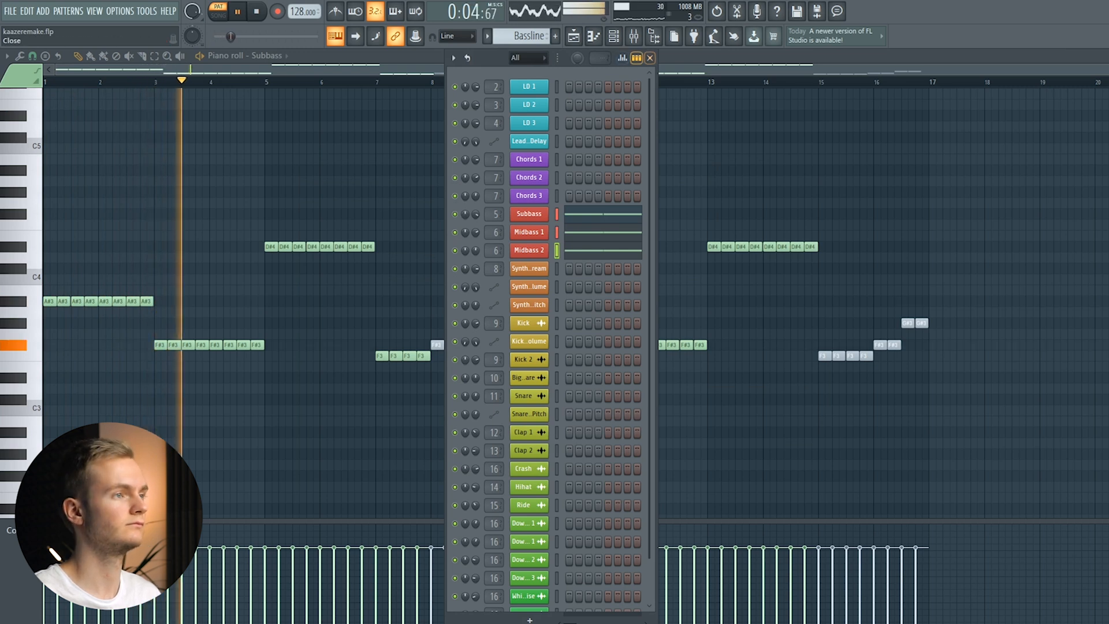
key("F6")
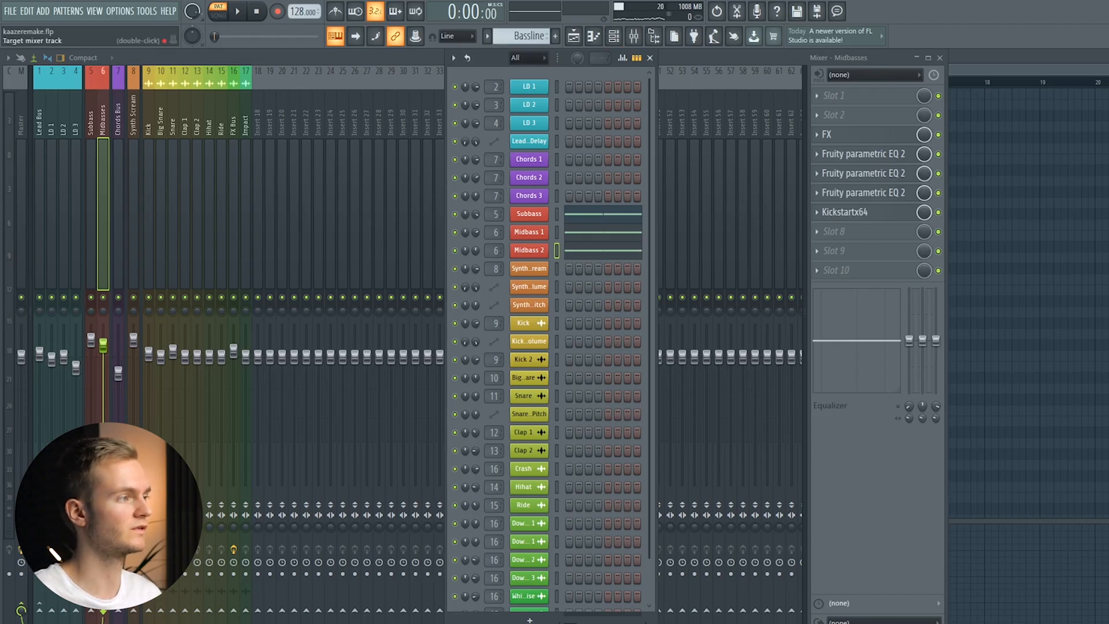
- Inspect the curves of both Fruity Parametric EQ 2 effects on the Chords Bus mixer track
left_click(117, 173)
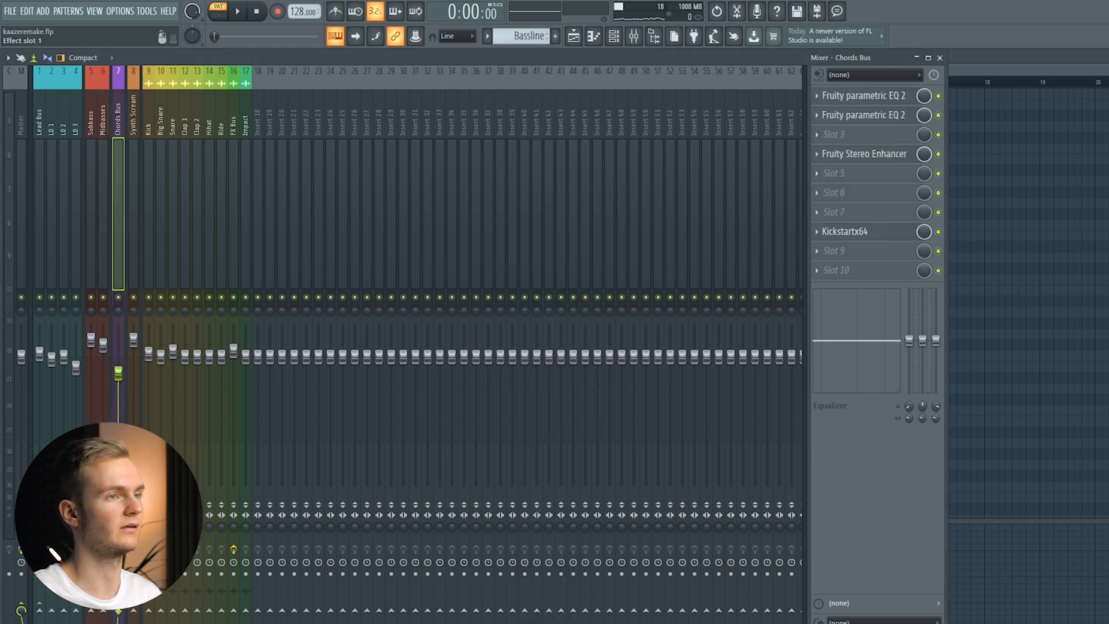
left_click(863, 95)
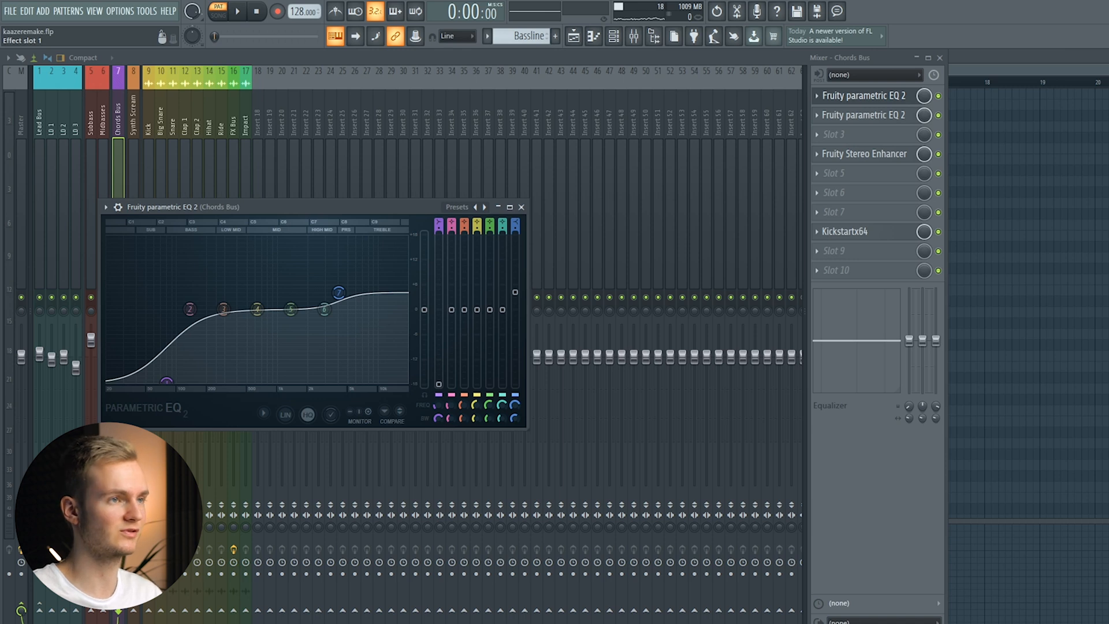
left_click(863, 95)
left_click(863, 115)
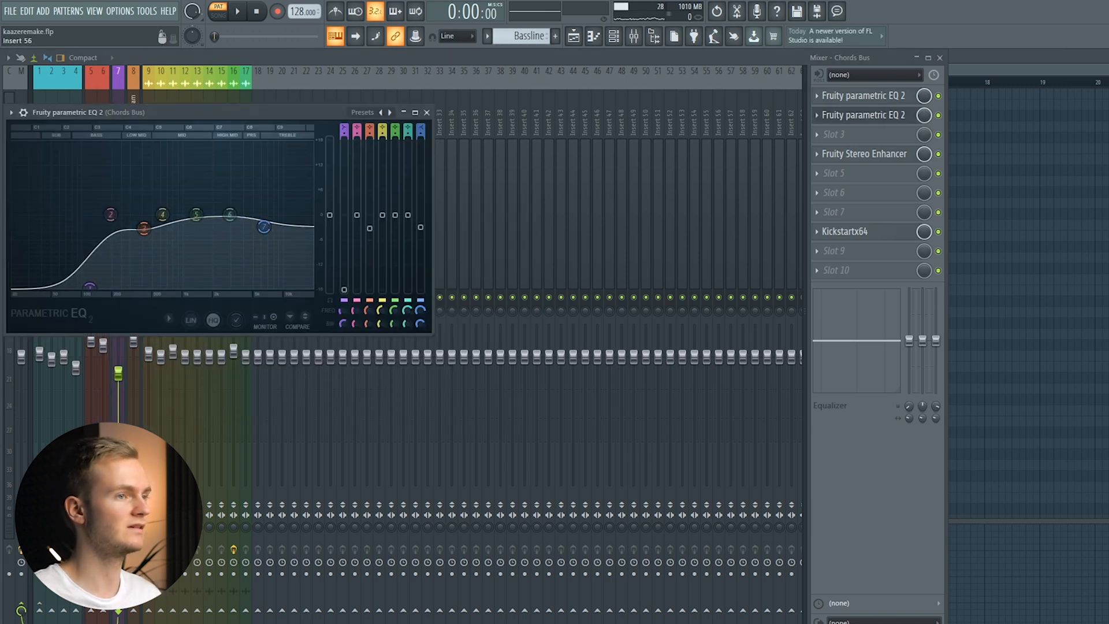
left_click(863, 115)
- Inspect the Fruity Stereo Enhancer and Kickstart sidechain settings on the Chords Bus
left_click(863, 154)
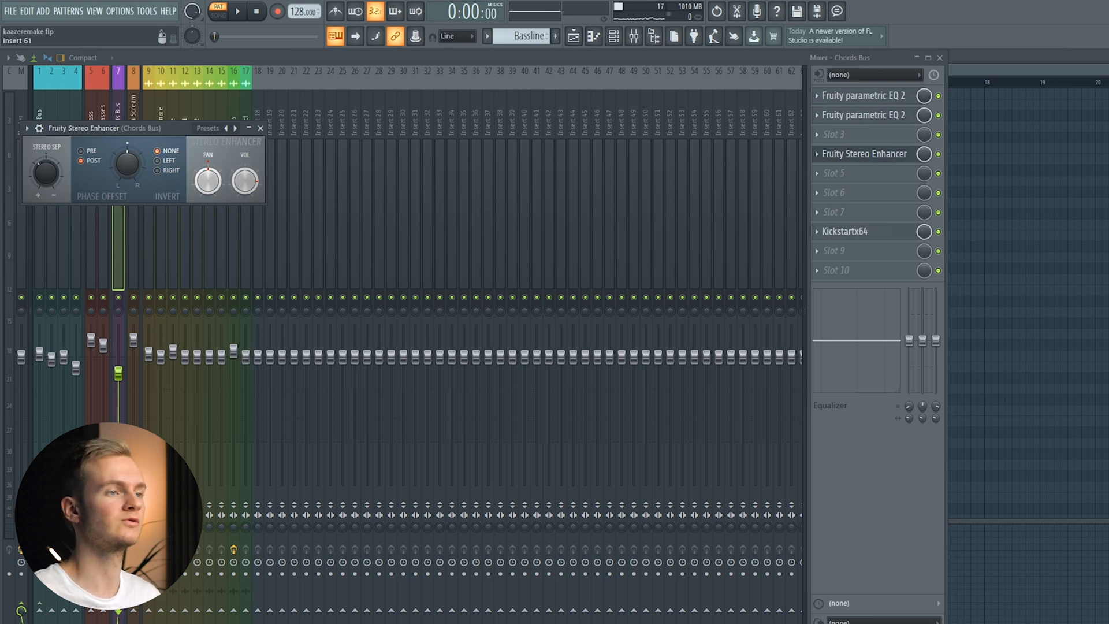
left_click(863, 154)
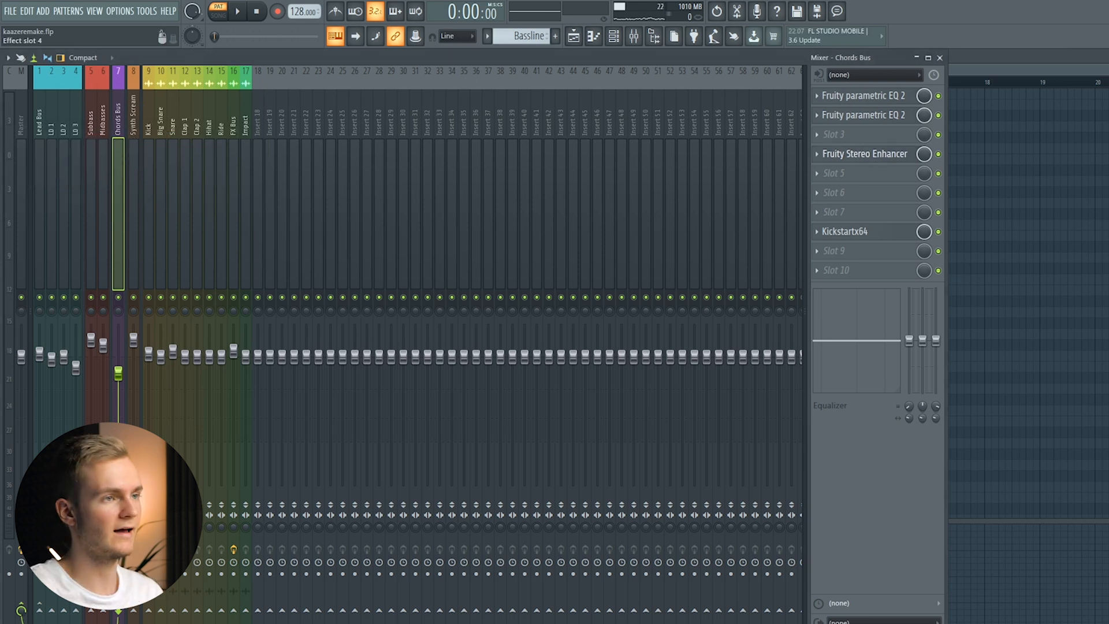
left_click(844, 231)
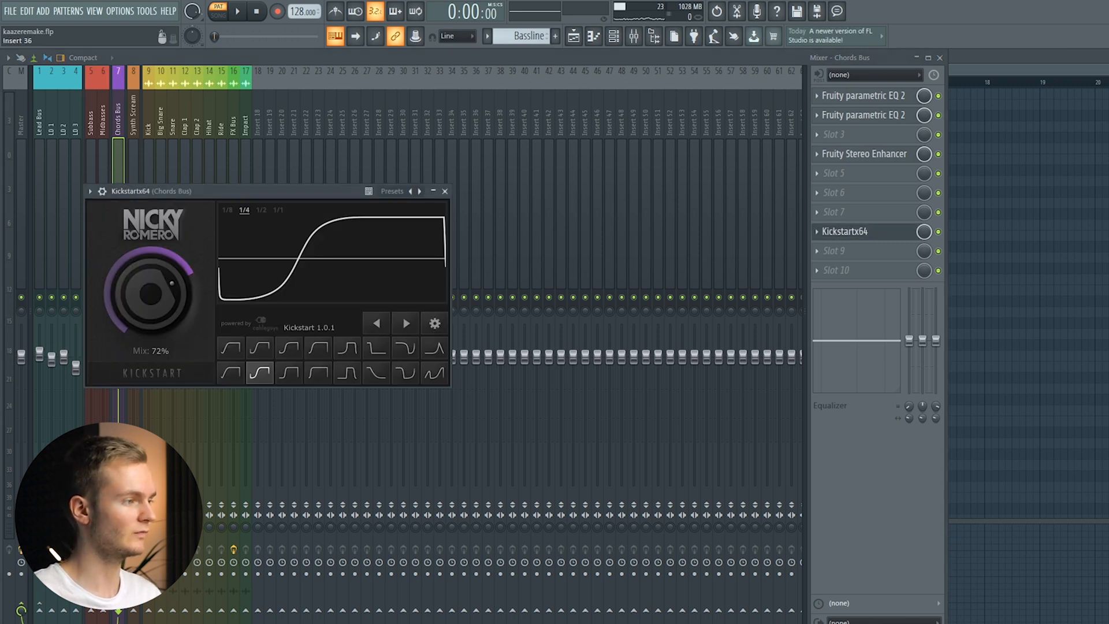
- Close the Chords Bus sidechain effect and view the Effector settings on the Midbasses mixer track
left_click(844, 231)
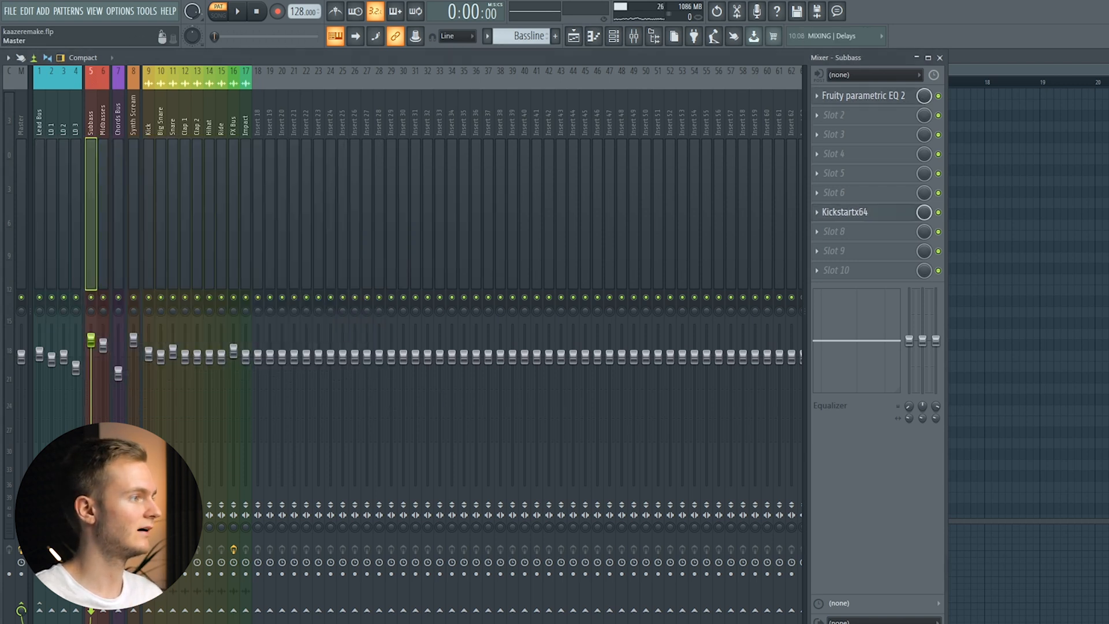
left_click(103, 214)
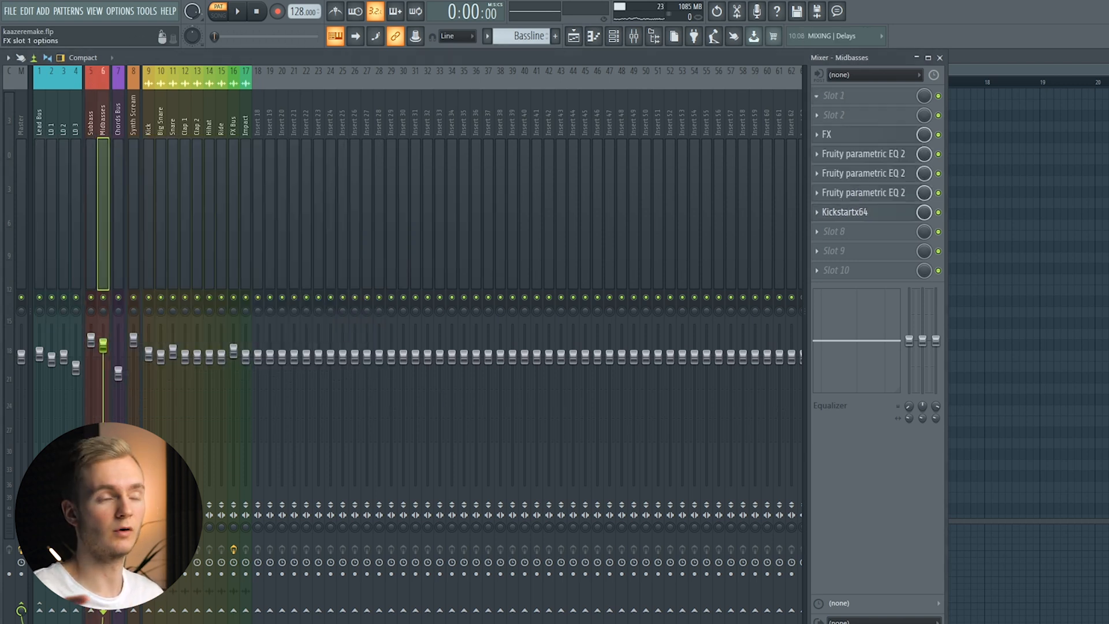
left_click(849, 134)
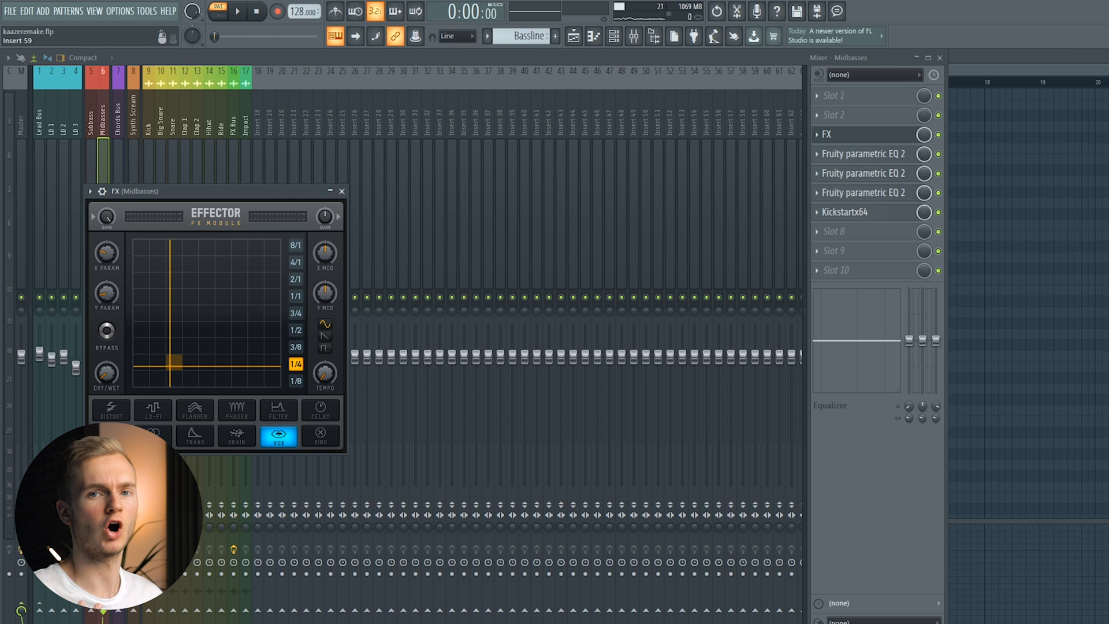
- Inspect the curves of the three Fruity Parametric EQ 2 effects on the Midbasses mixer track
left_click(861, 155)
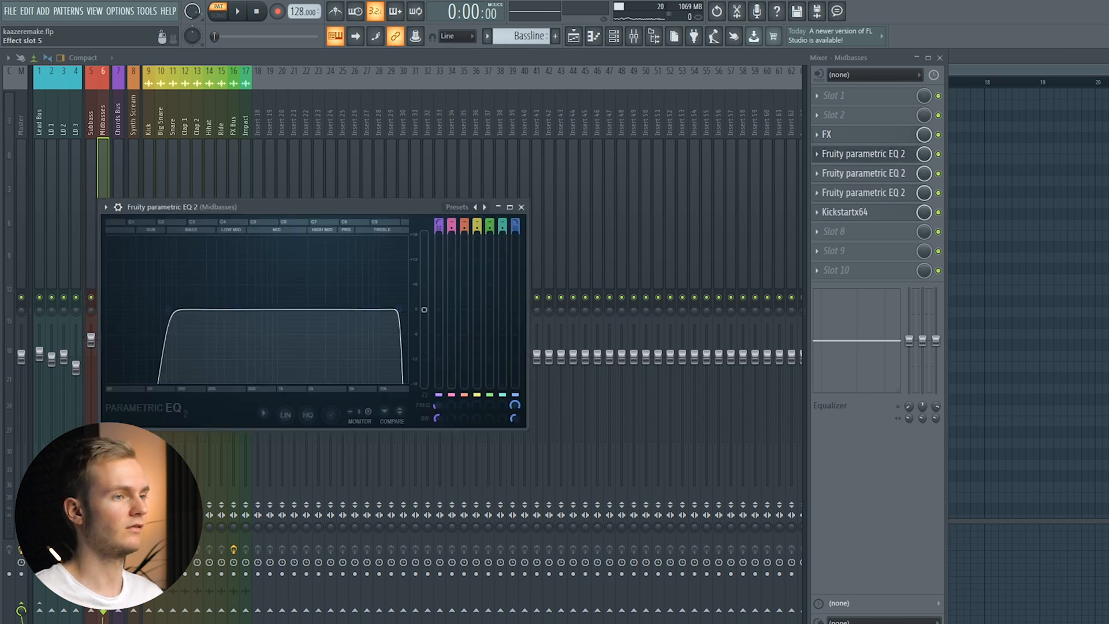
left_click(861, 173)
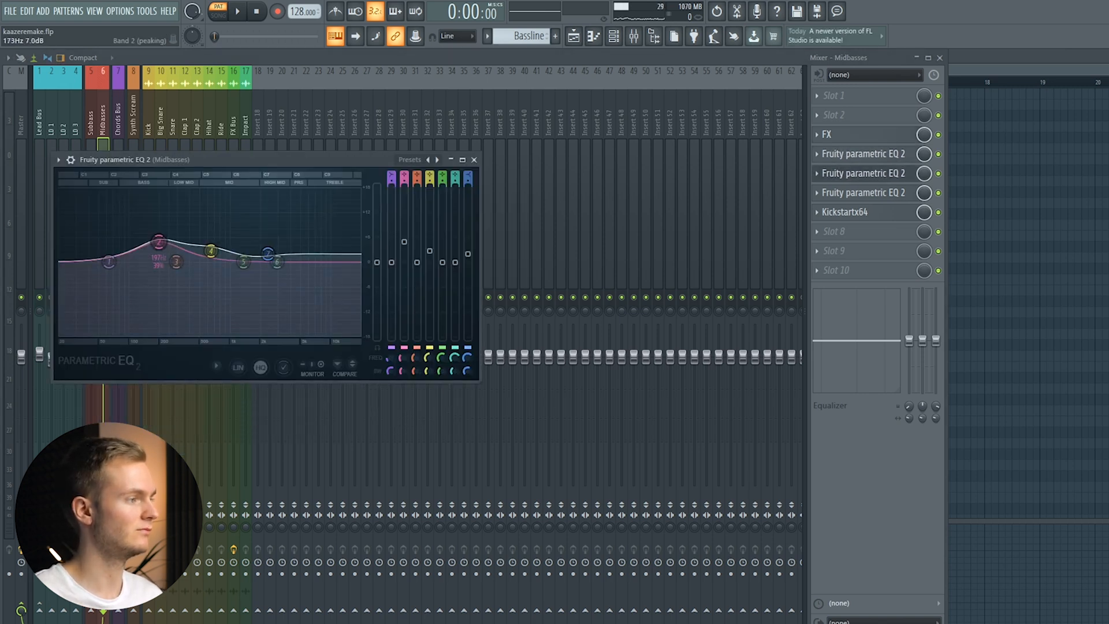
left_click(862, 173)
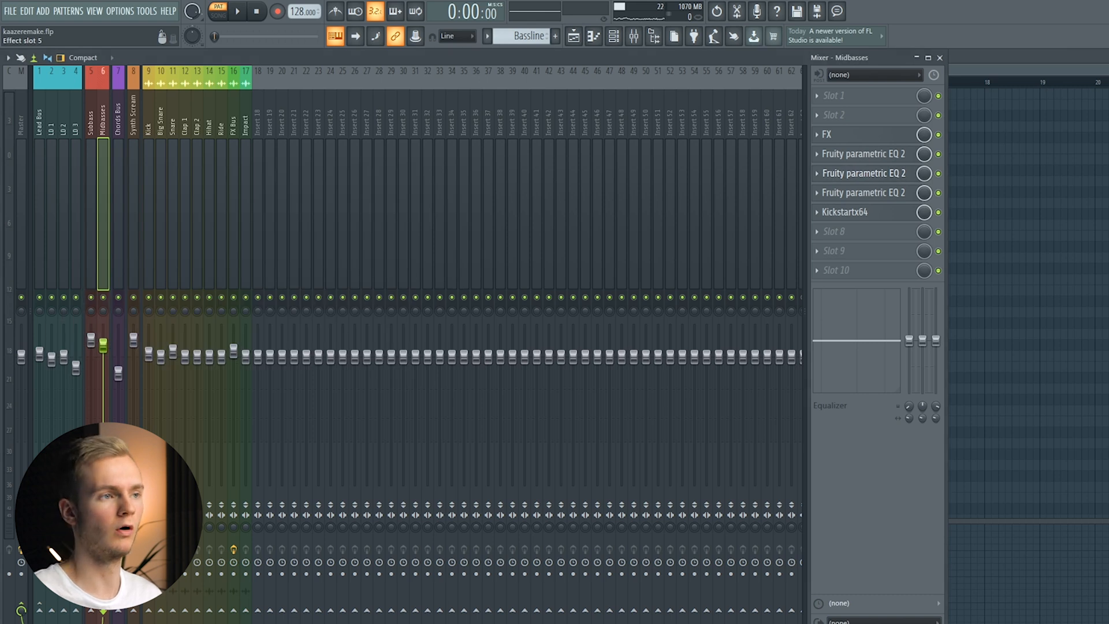
left_click(861, 192)
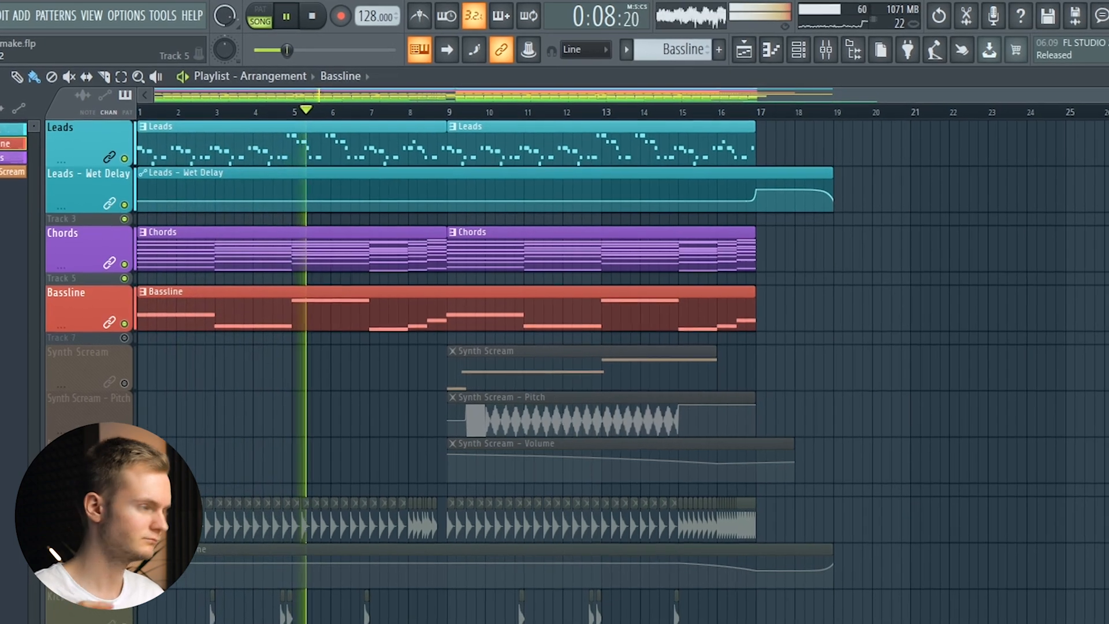
- Stop the melodic playback and switch the audible playlist tracks from leads, chords and bassline to the kicks, snares and Clap 1
key("space")
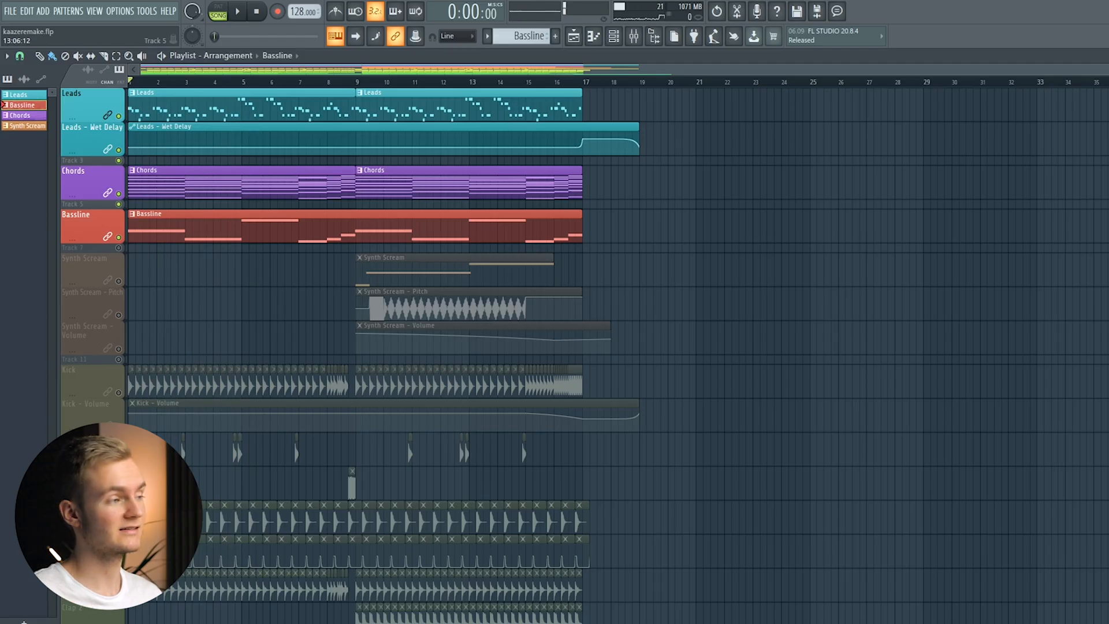
scroll(577, 347, "down", 3)
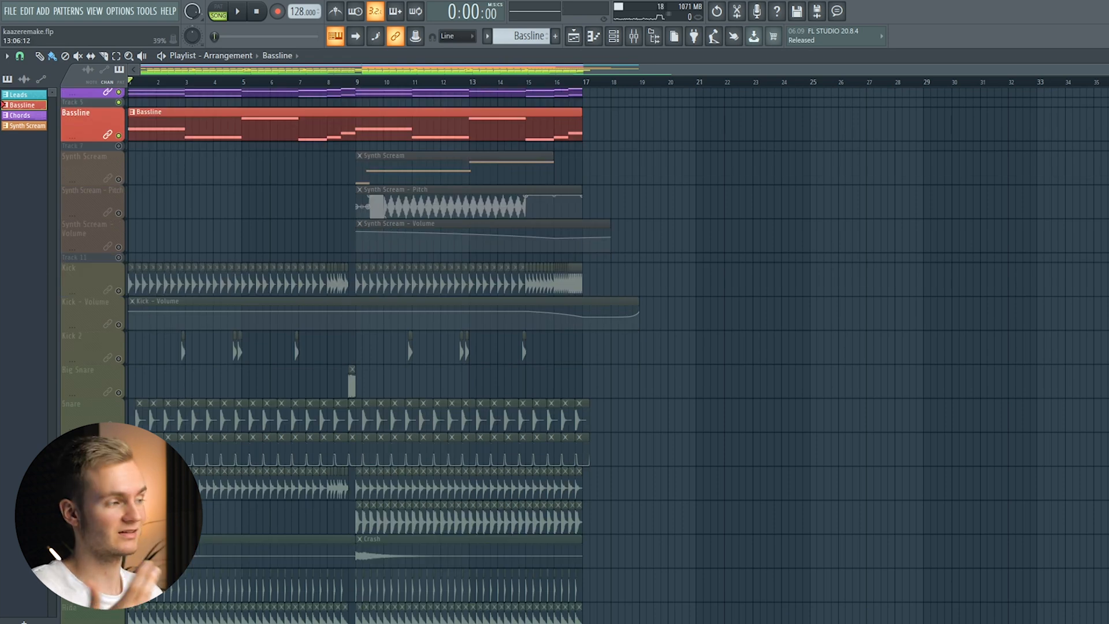
scroll(346, 347, "down", 5)
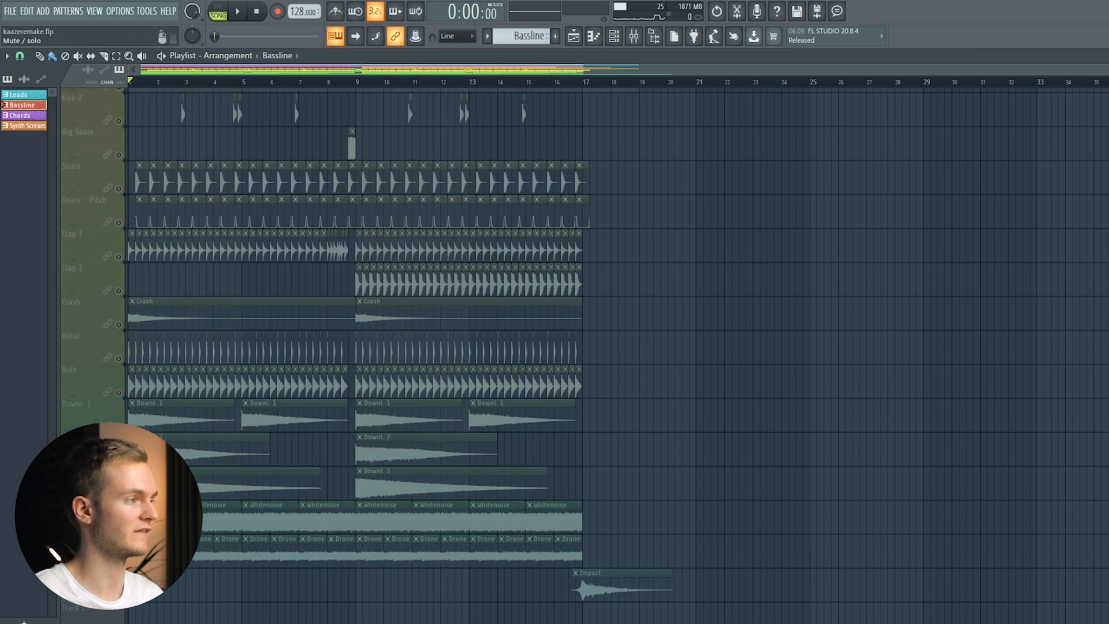
left_click(118, 189)
left_click(119, 223)
left_click(119, 256)
scroll(115, 254, "up", 4)
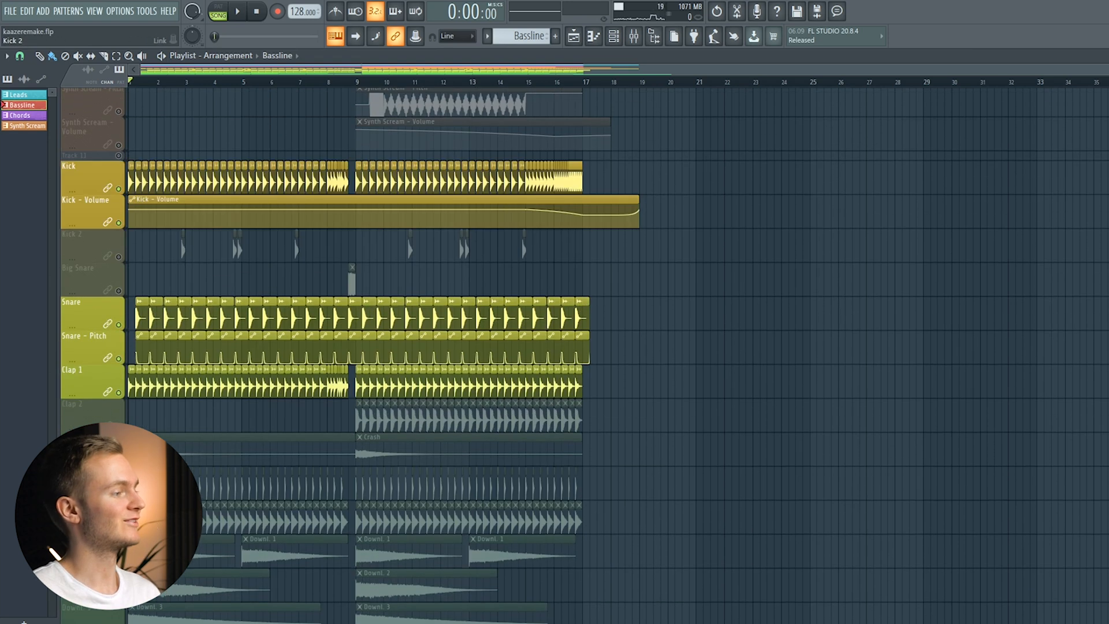
scroll(462, 443, "up", 6)
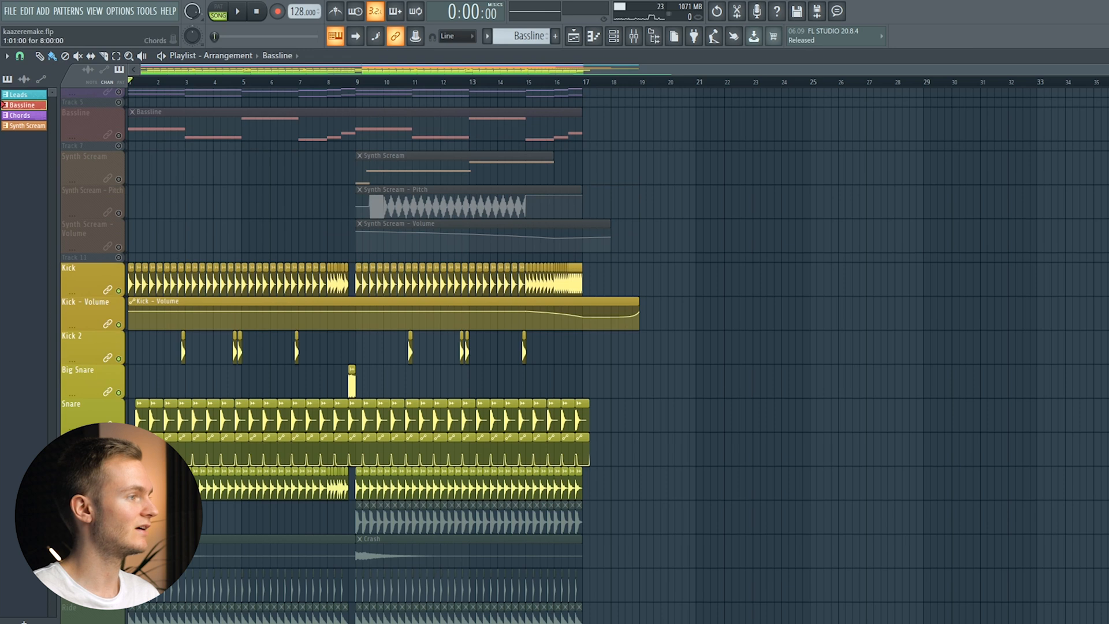
scroll(462, 442, "up", 3)
scroll(276, 211, "down", 7)
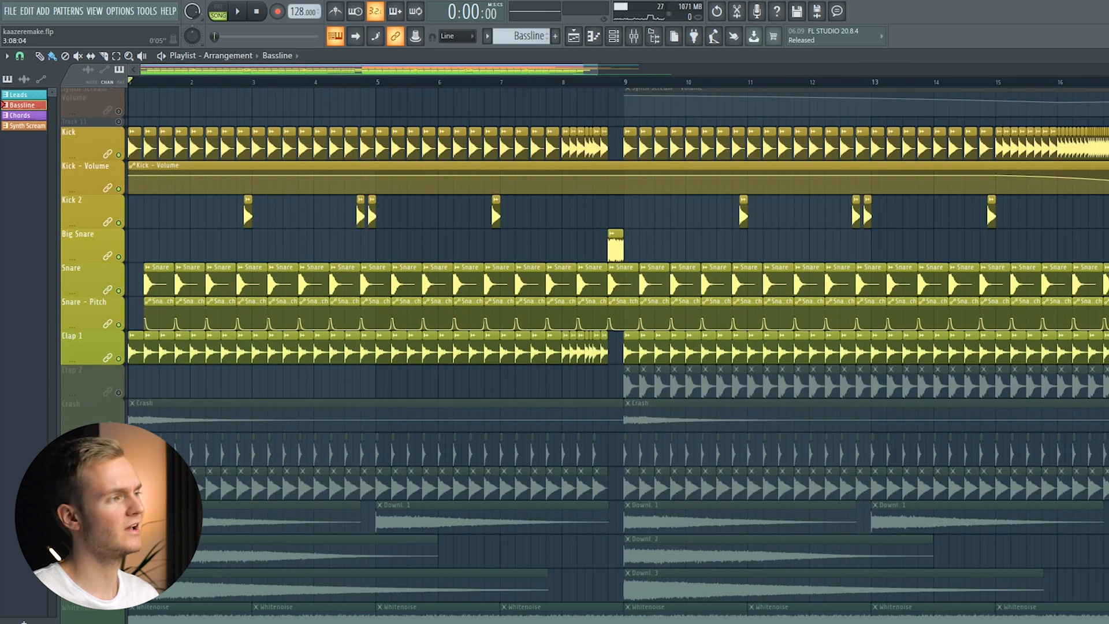
scroll(276, 211, "down", 3)
scroll(332, 311, "up", 2)
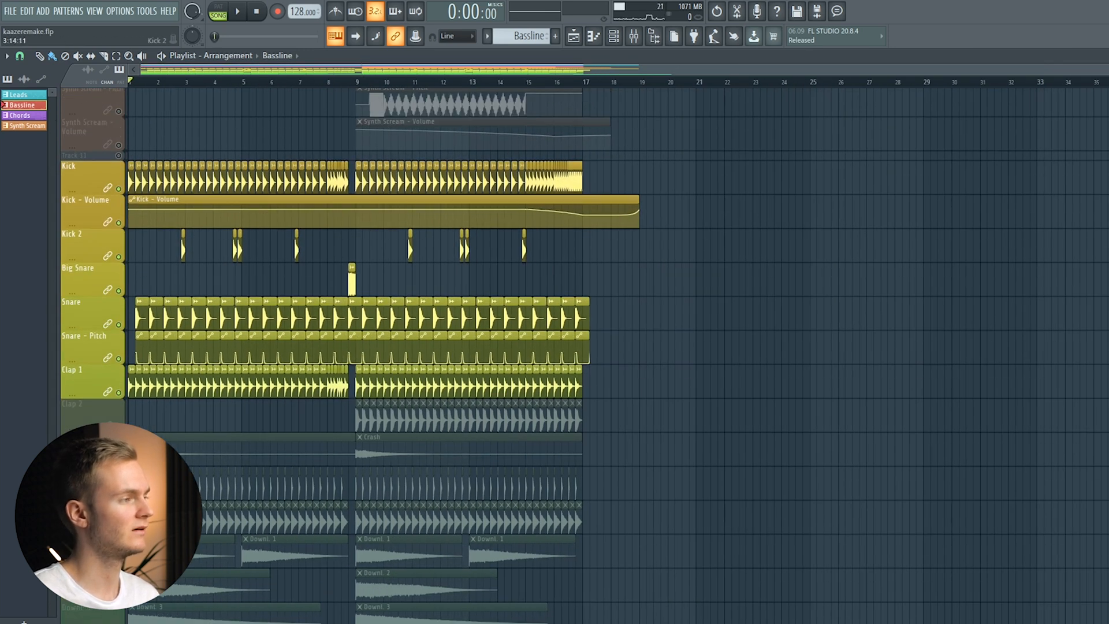
- Check the Kick channel's sample settings and audition the Kick and Kick 2 tracks without the other drums
double_click(160, 184)
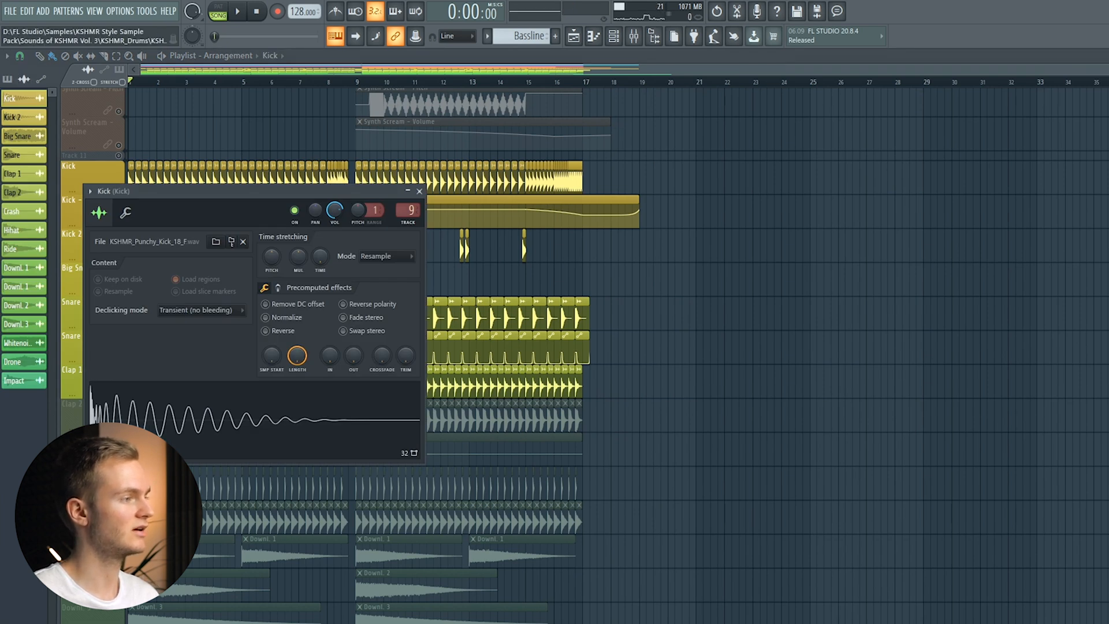
left_click(419, 191)
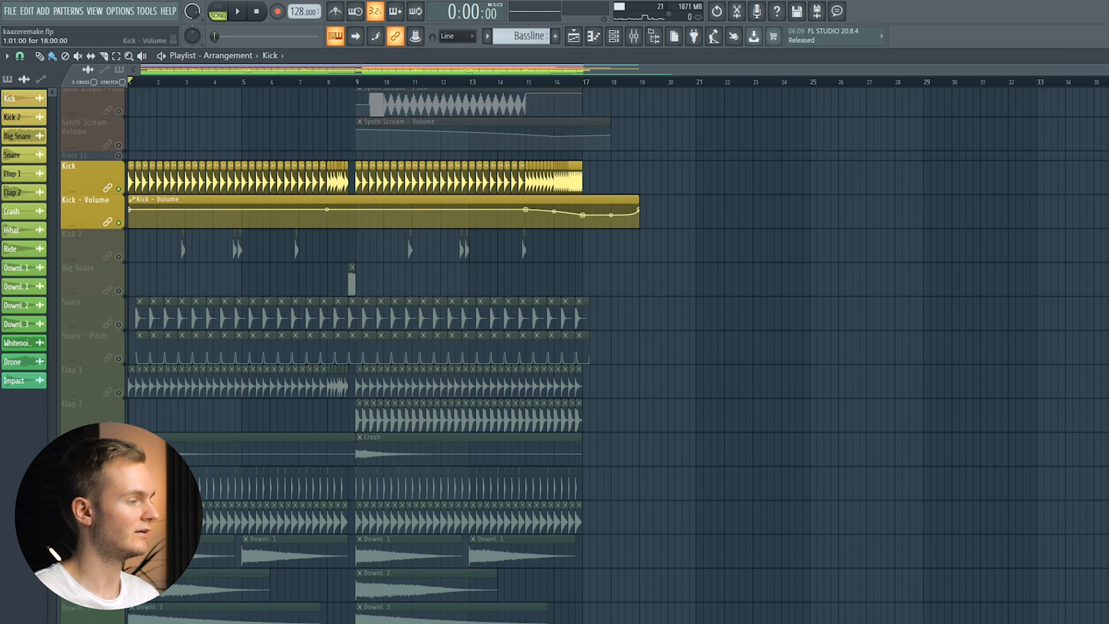
scroll(775, 238, "up", 4)
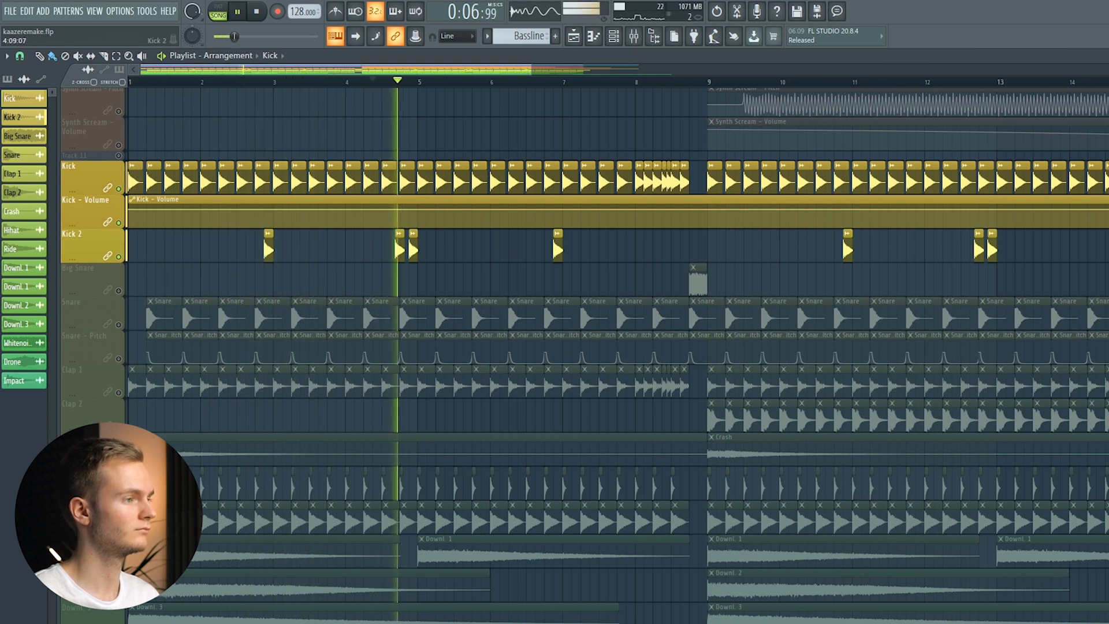
key("space")
- Unmute the Snare, Snare - Pitch and Big Snare tracks in the playlist
left_click(118, 324)
left_click(118, 358)
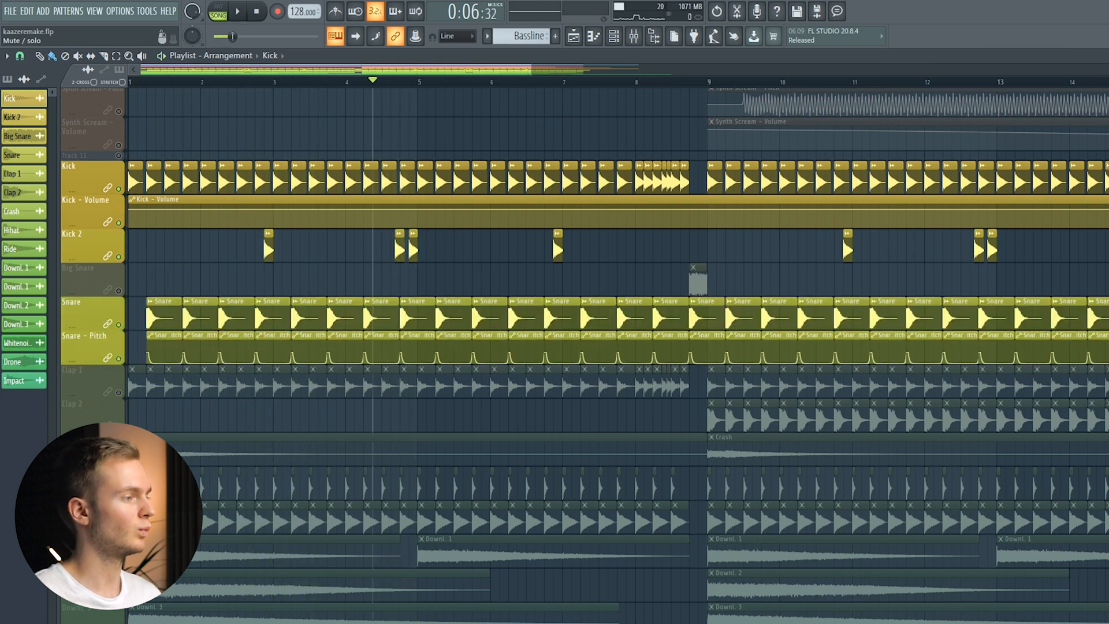
left_click(118, 290)
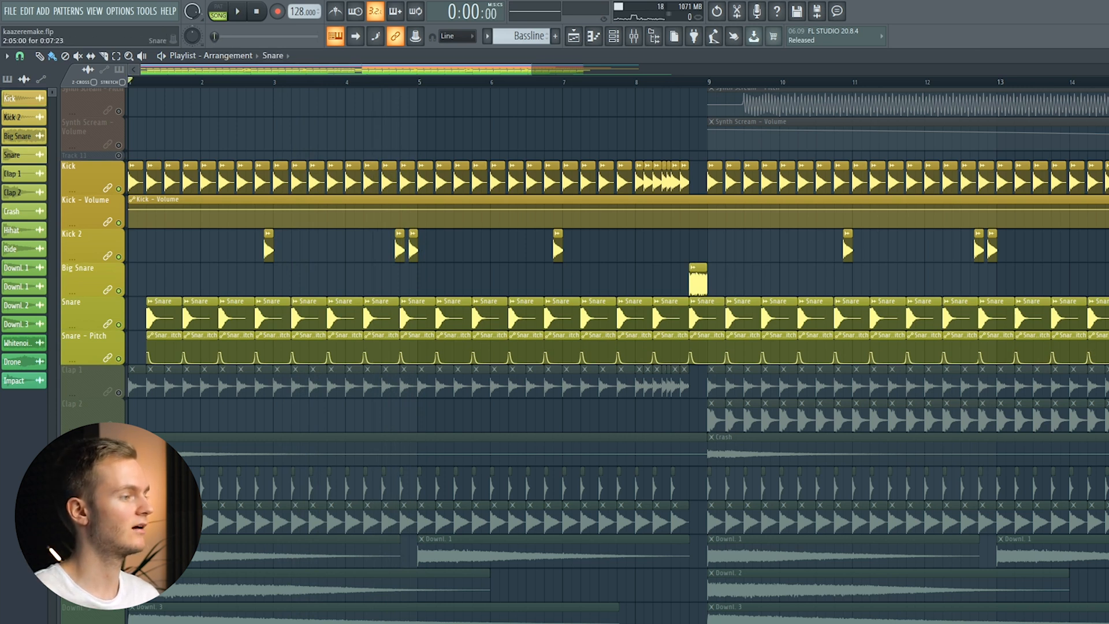
- View the Snare channel's sample settings and listen to the kicks and snares together
double_click(231, 321)
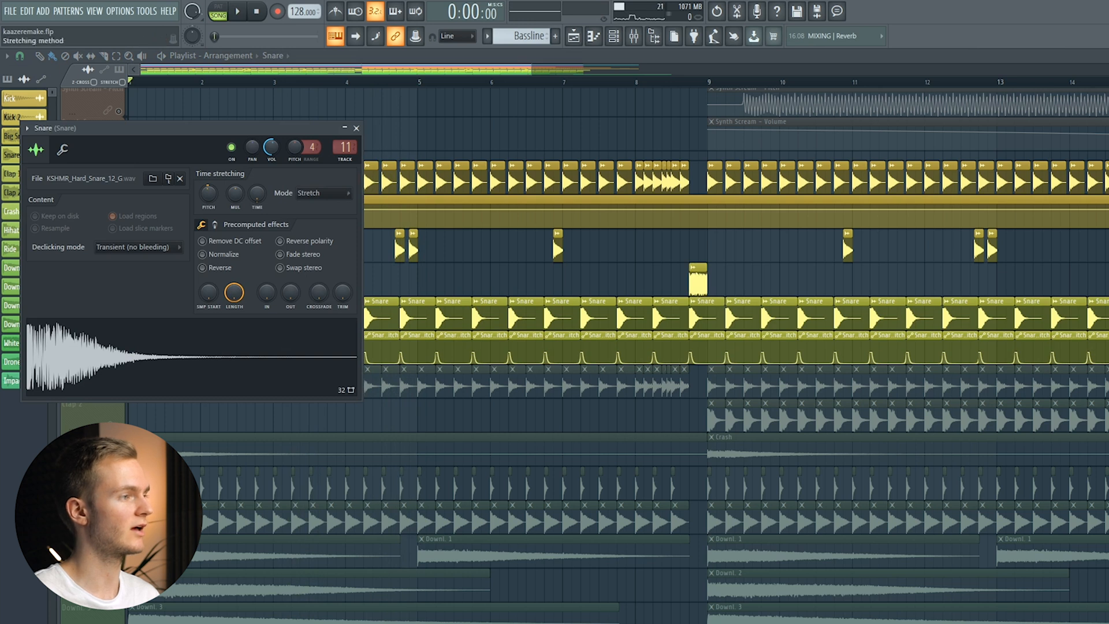
left_click(356, 128)
key("space")
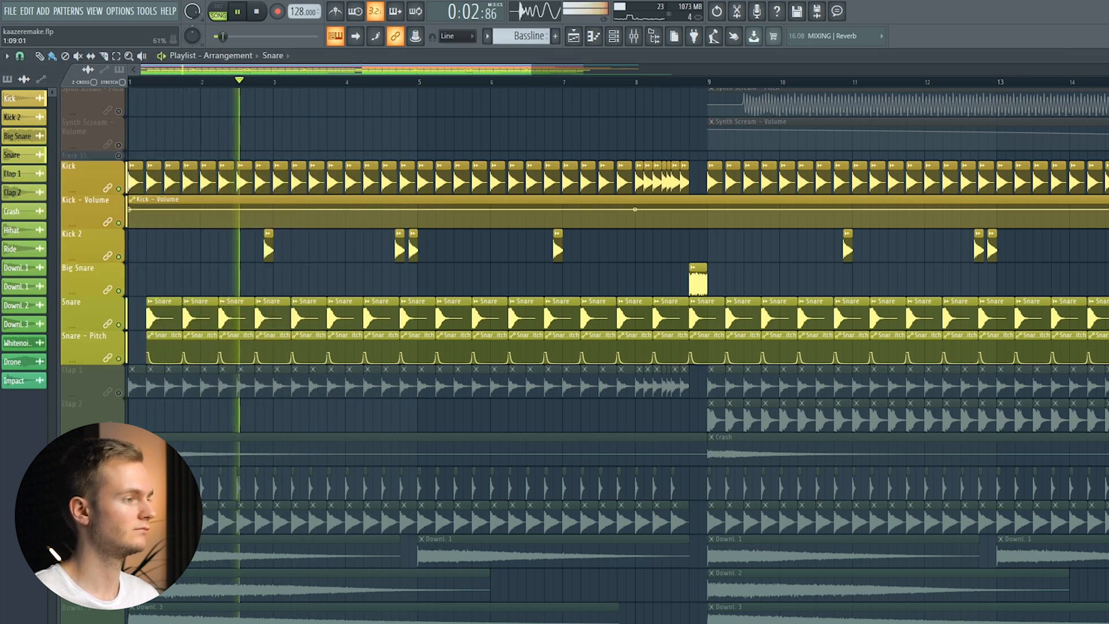
key("space")
- Unmute the Clap 1 and Clap 2 tracks and audition the drums from bar 9
left_click(119, 393)
scroll(134, 388, "down", 2)
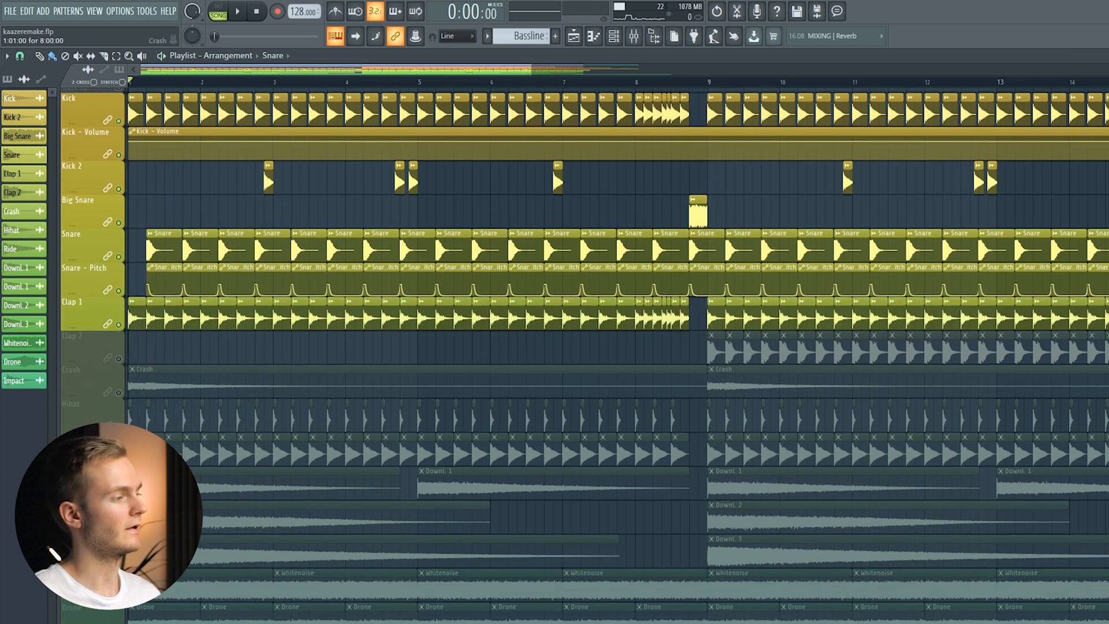
left_click(118, 359)
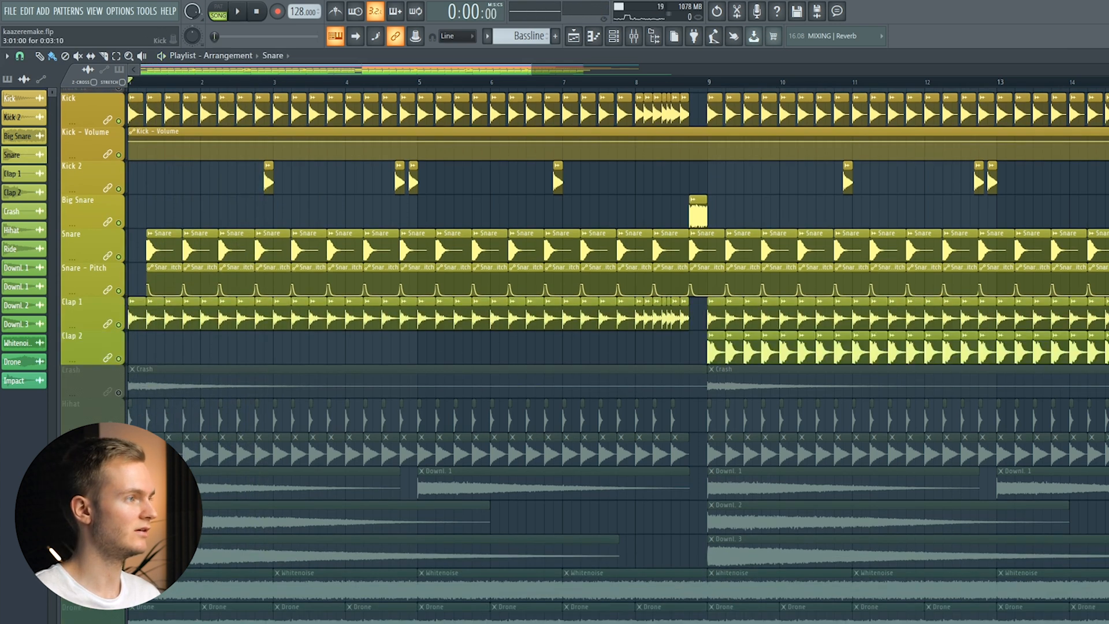
scroll(438, 113, "down", 3)
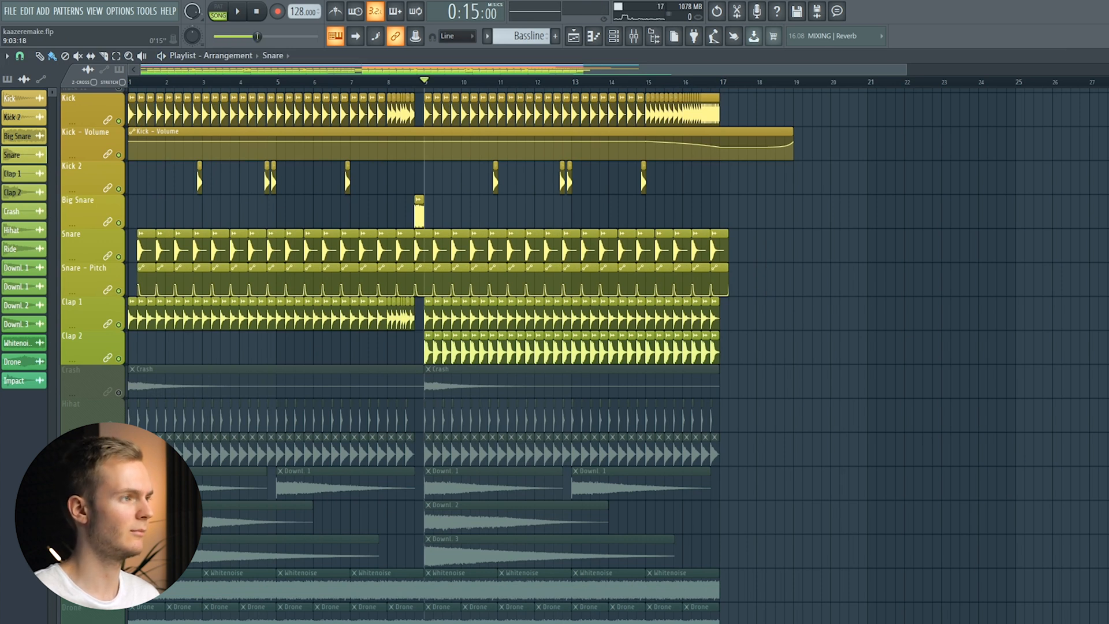
key("space")
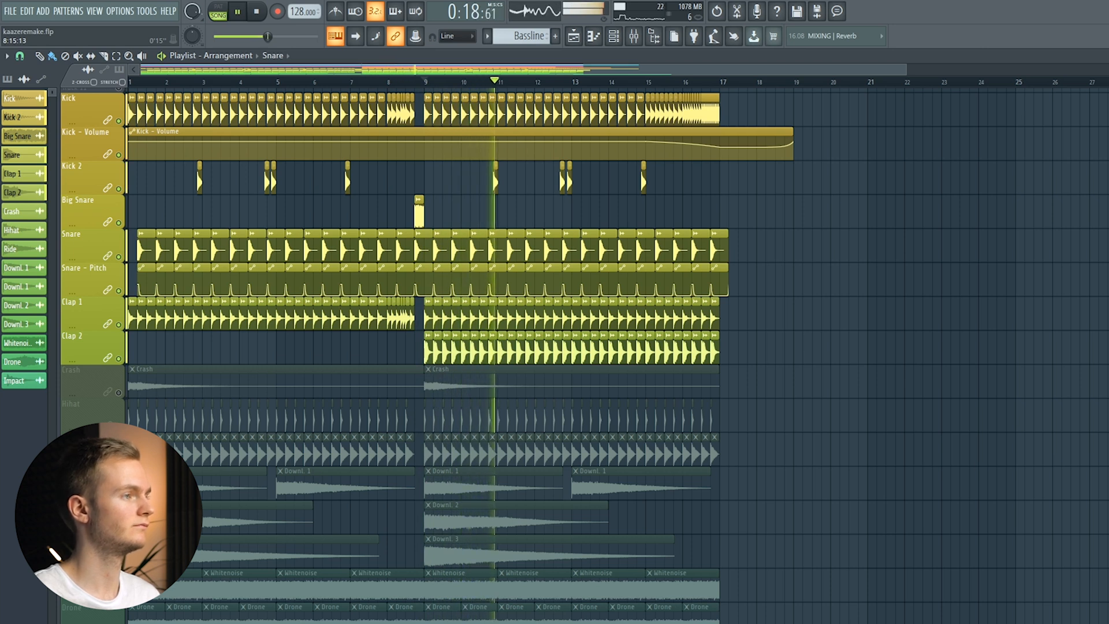
key("space")
- Unmute the Crash track and view the Crash channel's sample settings while the drums play
scroll(411, 202, "up", 4)
left_click(419, 199)
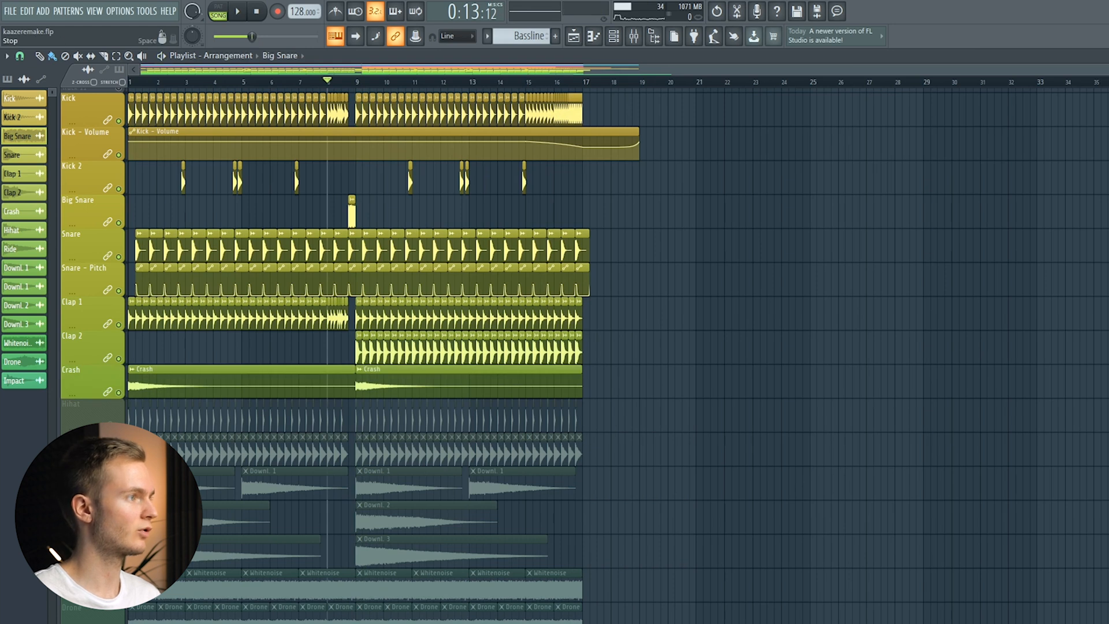
scroll(150, 348, "down", 3)
double_click(150, 277)
key("space")
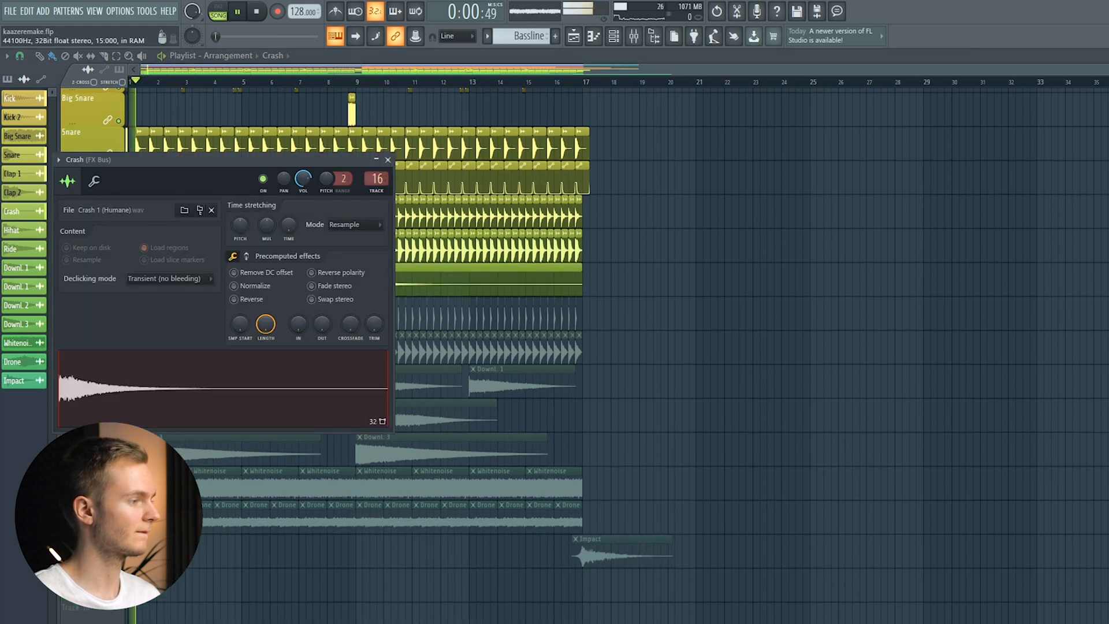
left_click(388, 159)
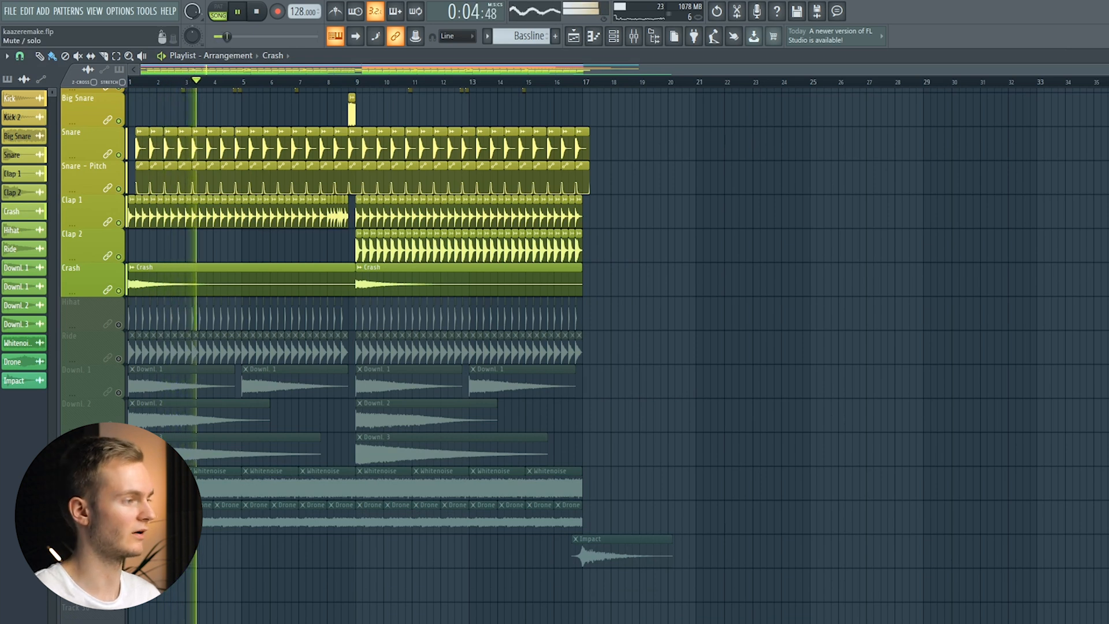
- Unmute the Hihat and Ride tracks during playback, listen to them with the drums, and stop playback
left_click(118, 324)
left_click(119, 358)
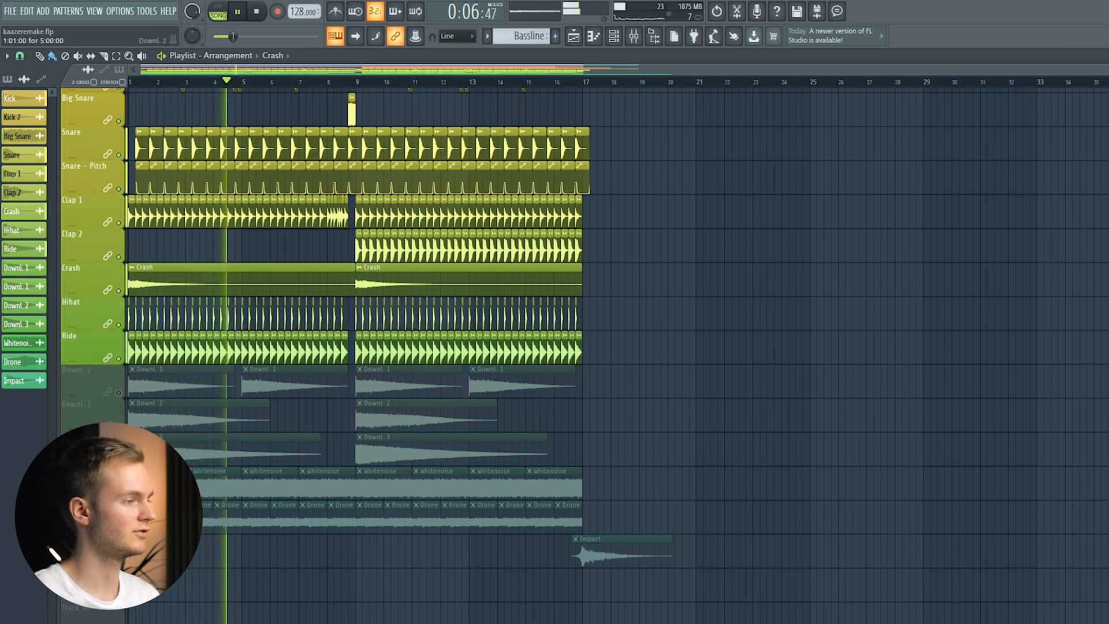
key("space")
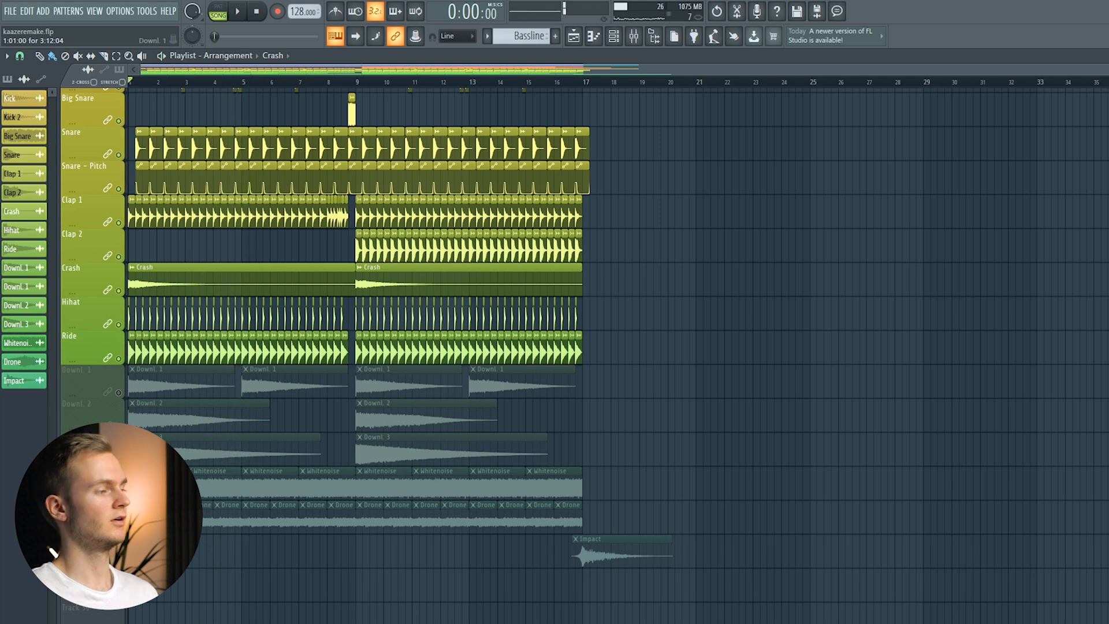
- Unmute the Downl. 1, Downl. 2, Downl. 3 and Whitenoise tracks
left_click(118, 393)
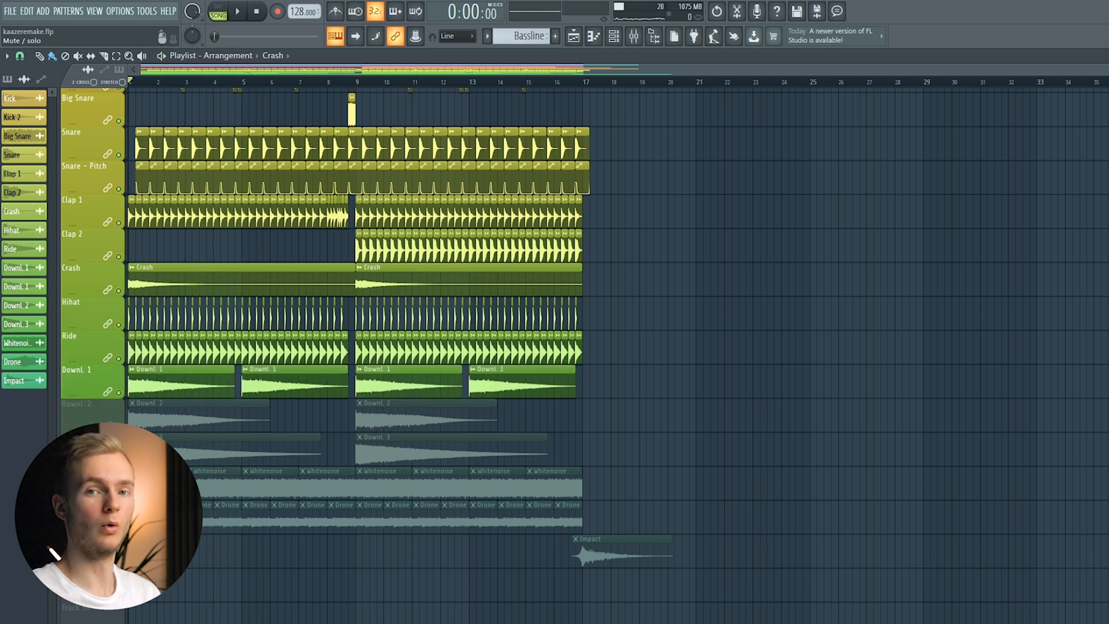
left_click(119, 427)
left_click(118, 461)
left_click(118, 494)
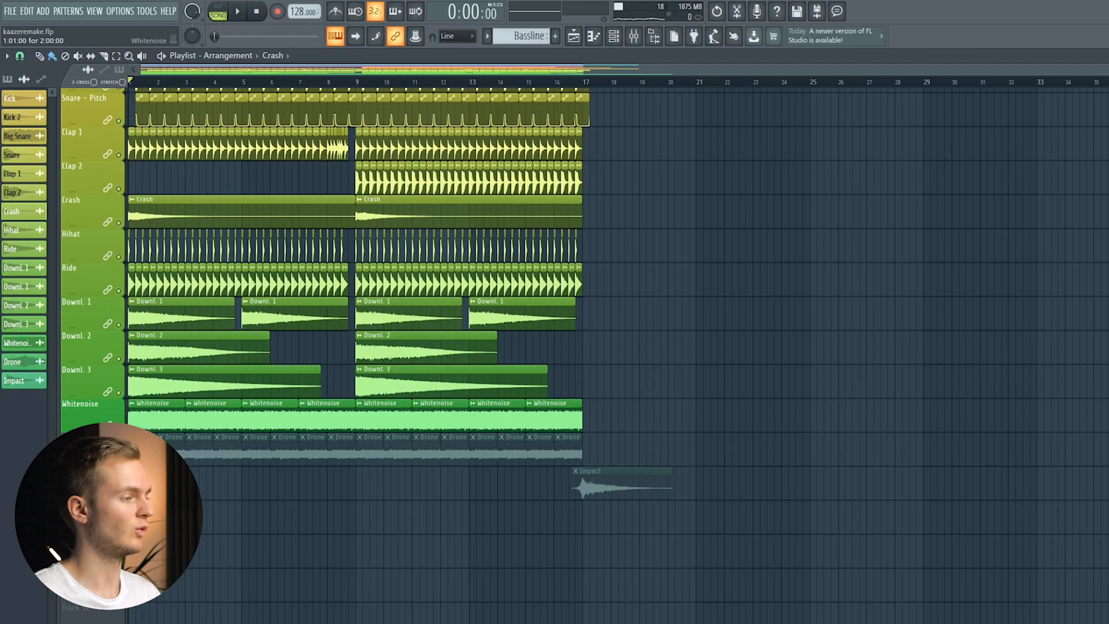
key("Escape")
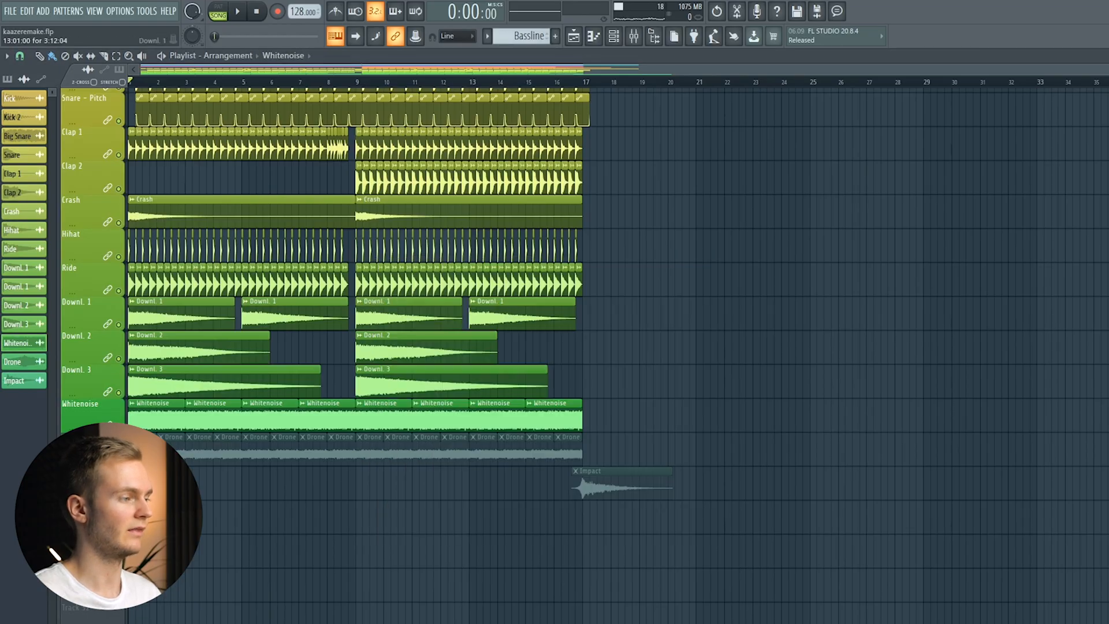
- Solo the Drone track, add the Whitenoise track back in, and listen to the two together
right_click(118, 460)
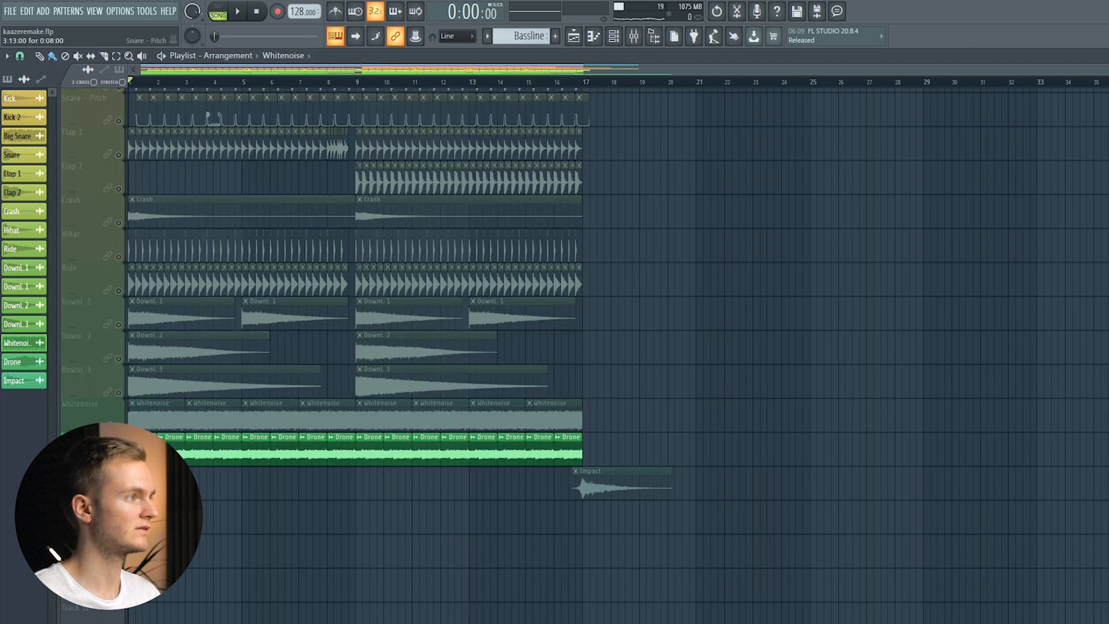
left_click(119, 426)
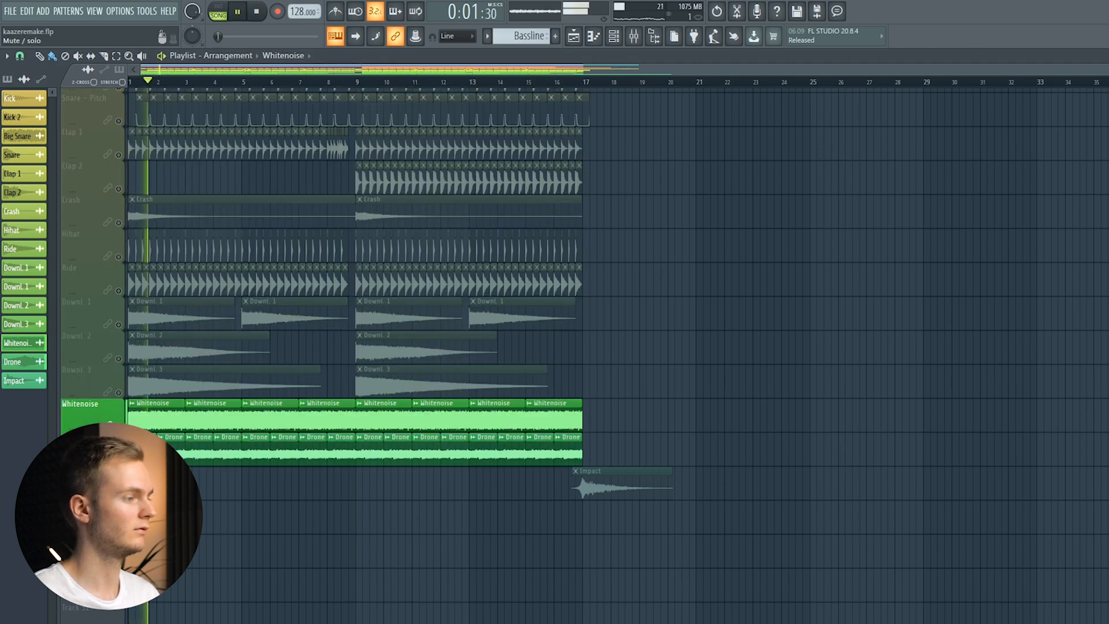
- Bring the muted tracks back in alongside Whitenoise and Drone, including Downl. 1, Downl. 2, Downl. 3 and Ride
left_click(118, 392)
left_click(119, 358)
left_click(118, 324)
left_click(118, 291)
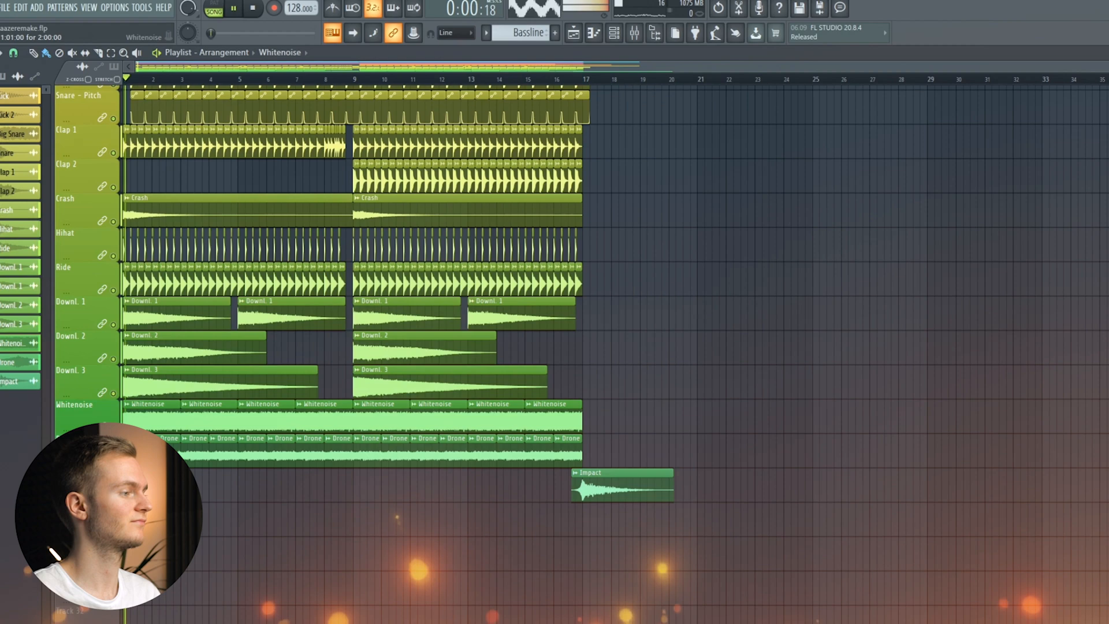
- Listen to the full arrangement while reviewing its tracks from the FX layers up to Leads, and stop playback
scroll(381, 346, "up", 4)
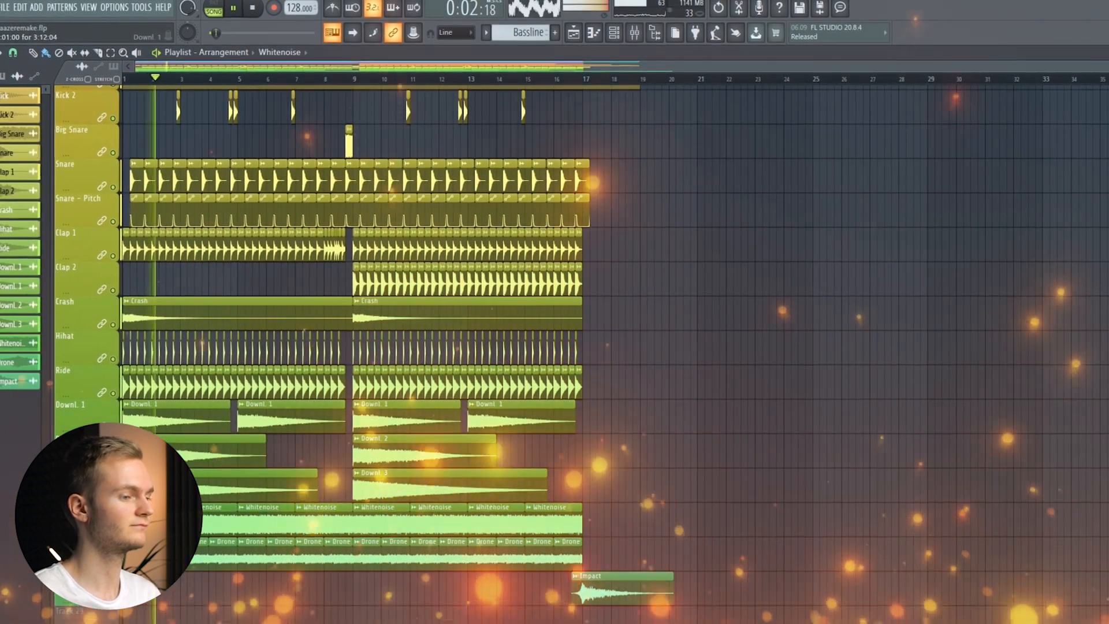
scroll(381, 346, "up", 1)
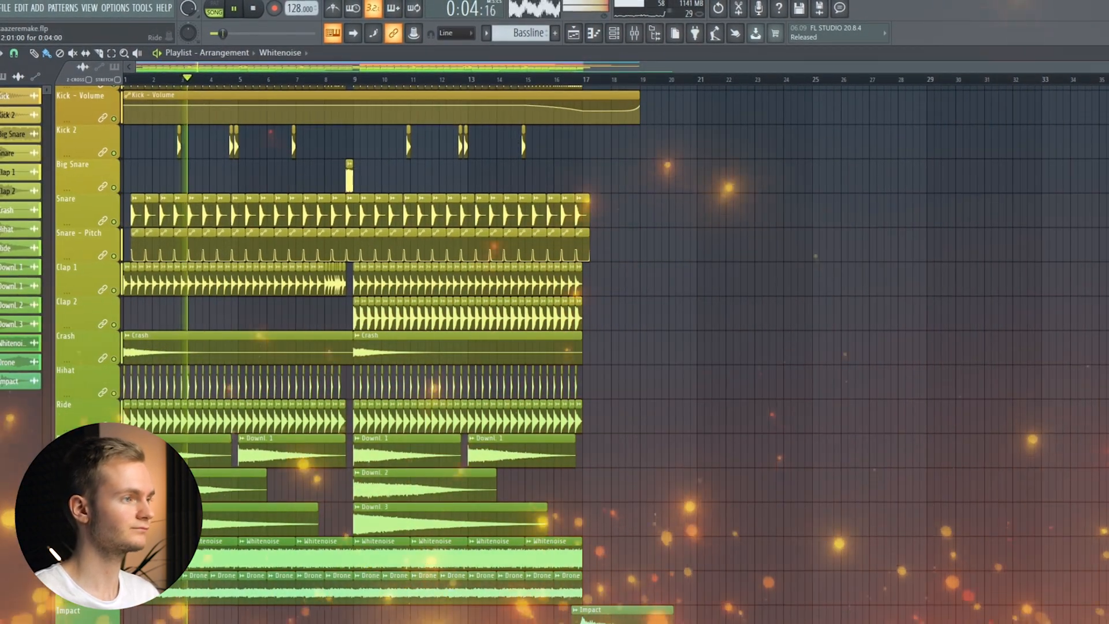
scroll(381, 346, "up", 9)
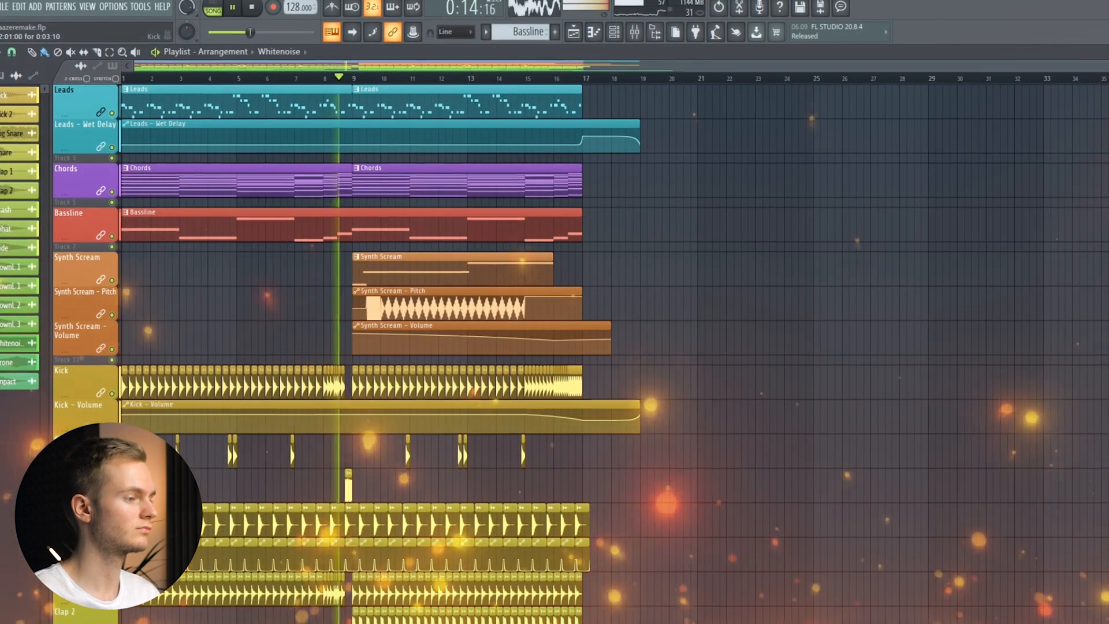
key("space")
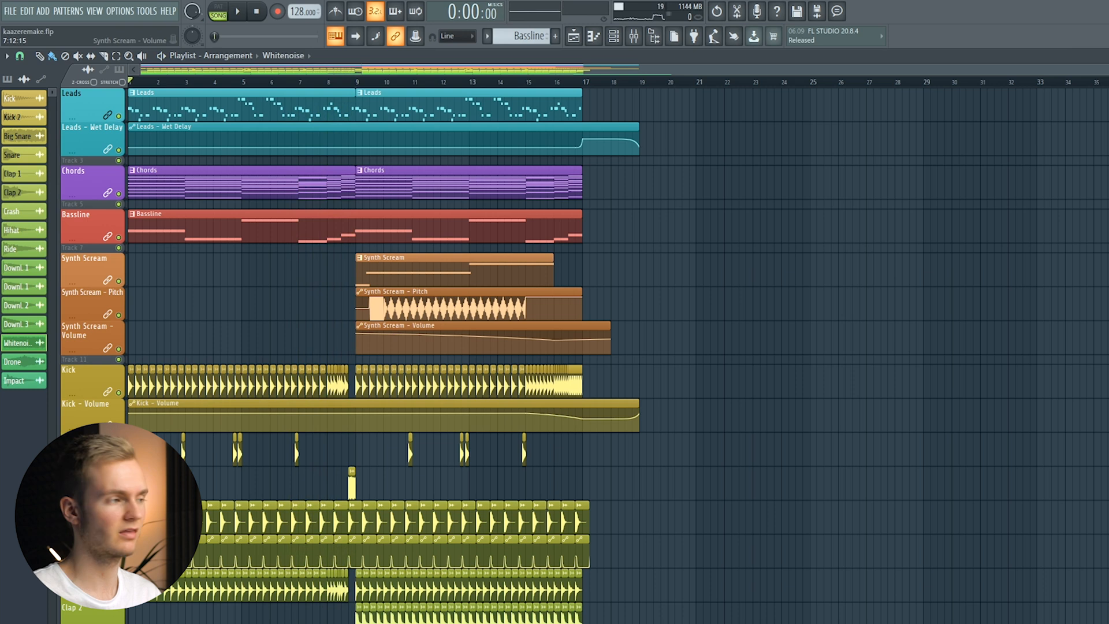
- Solo and listen to the Synth Scream track with its automation, and view the Synth Scream channel's Nexus preset
right_click(118, 281)
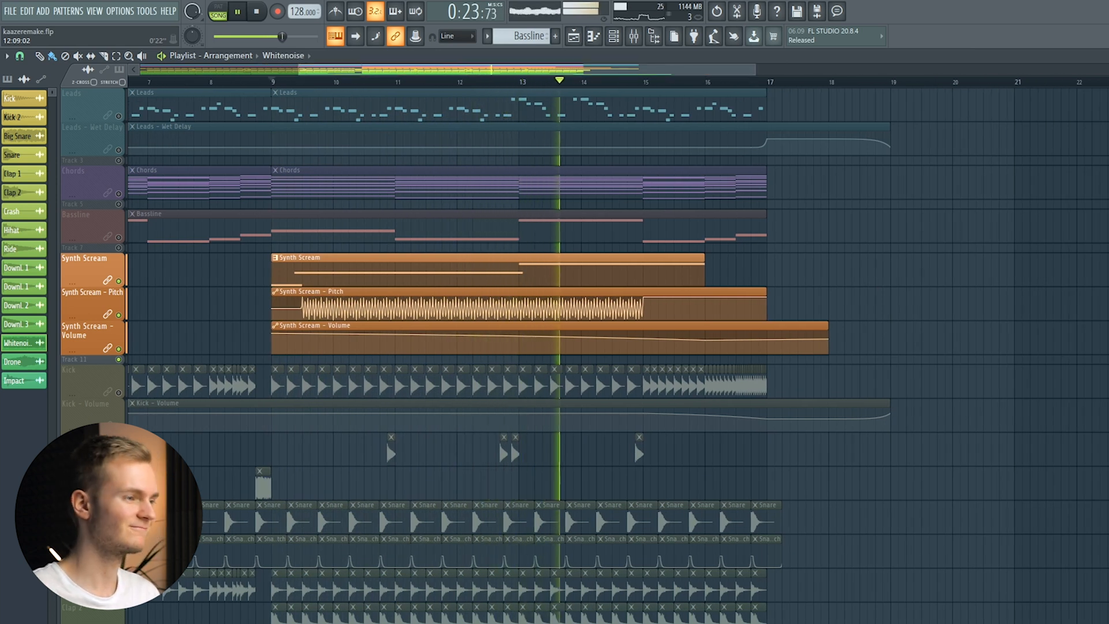
key("space")
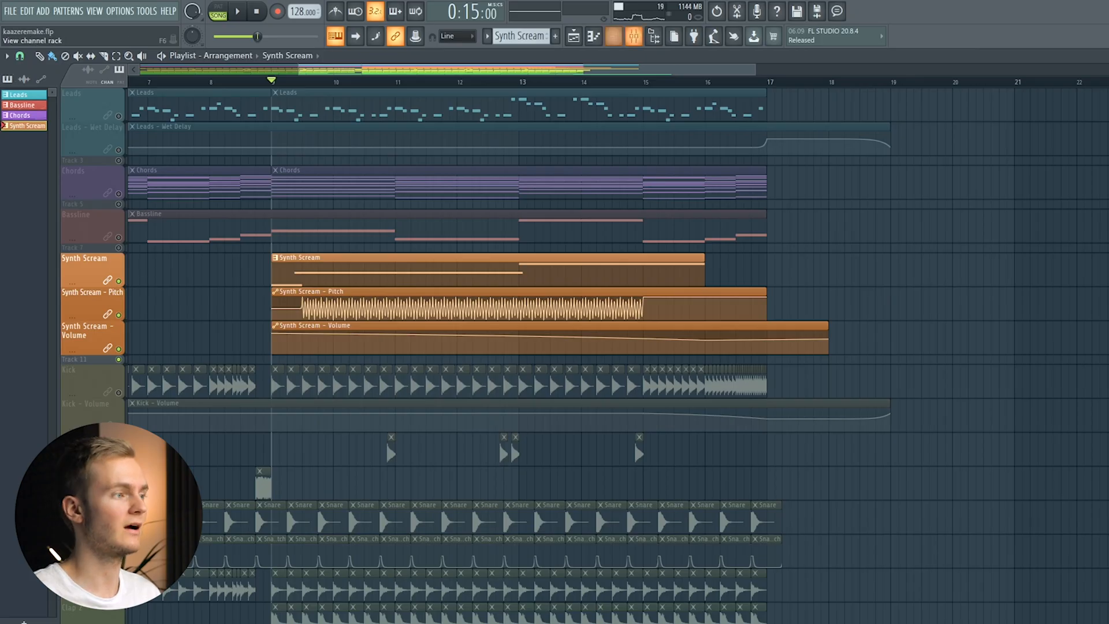
left_click(633, 36)
left_click(529, 269)
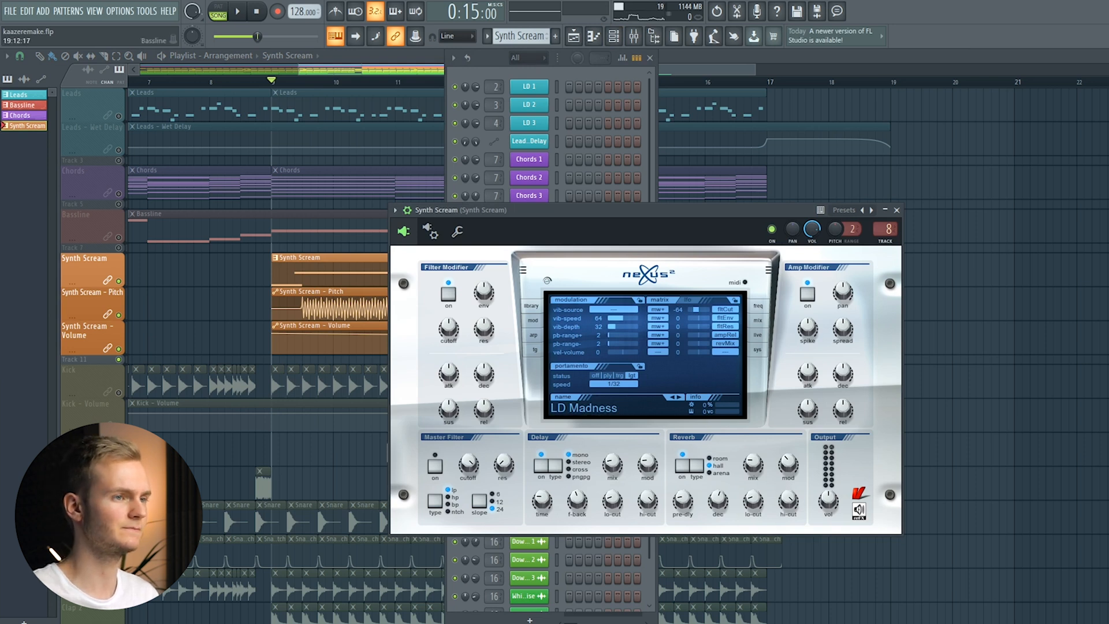
- Examine the Synth Scream - Pitch automation curve closely and listen to the soloed scream from bar 9
left_click(337, 308)
scroll(314, 307, "up", 5)
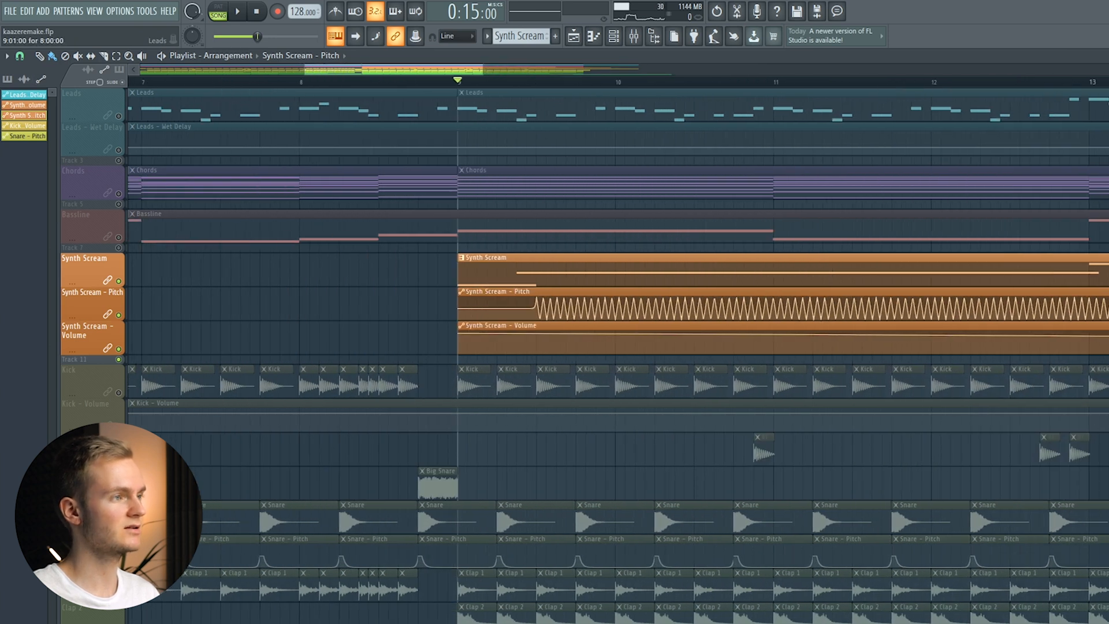
scroll(527, 307, "up", 3)
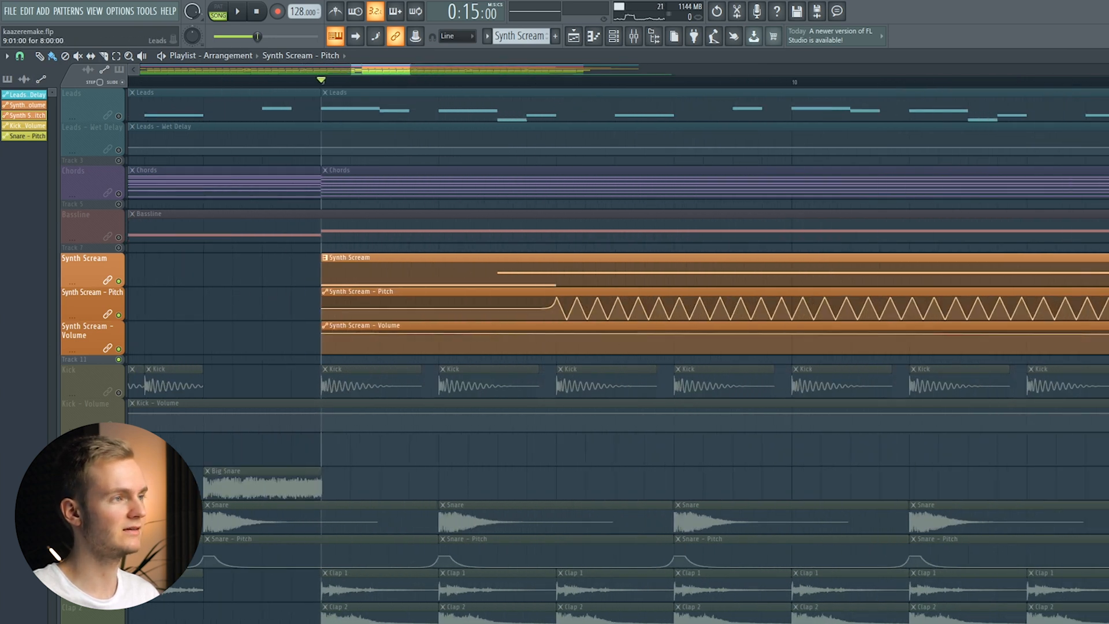
scroll(554, 308, "down", 2)
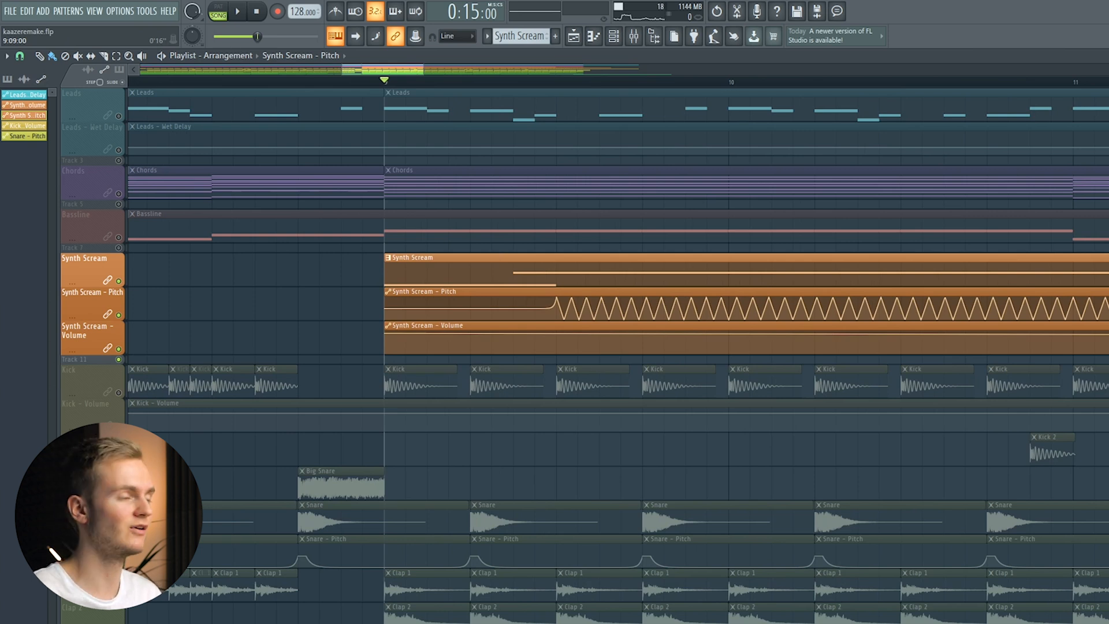
scroll(554, 307, "down", 3)
scroll(554, 307, "right", 3)
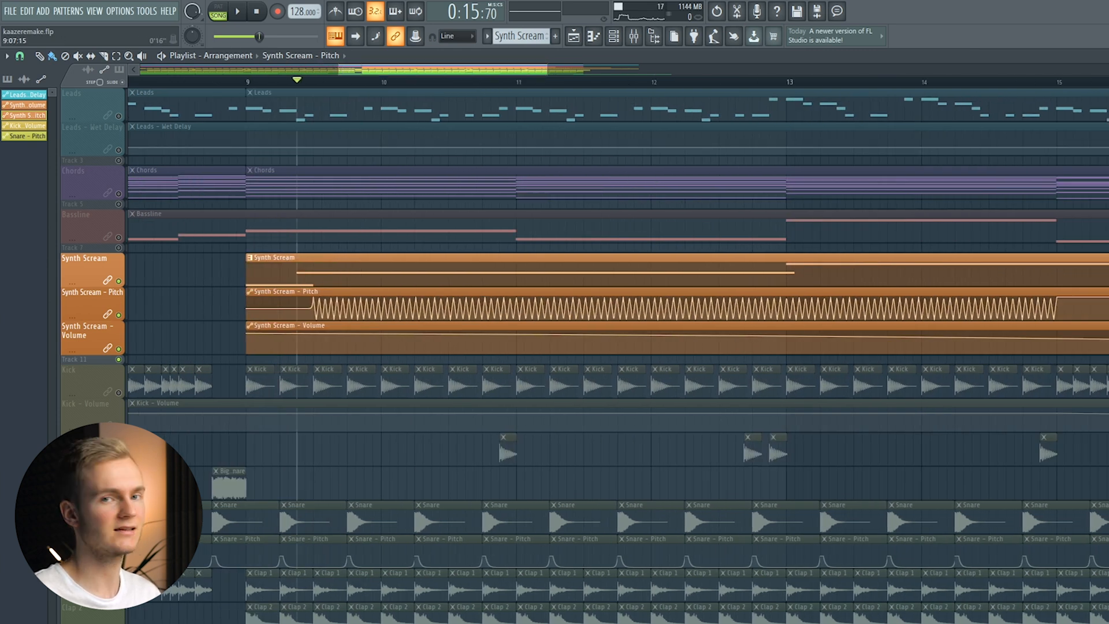
key("space")
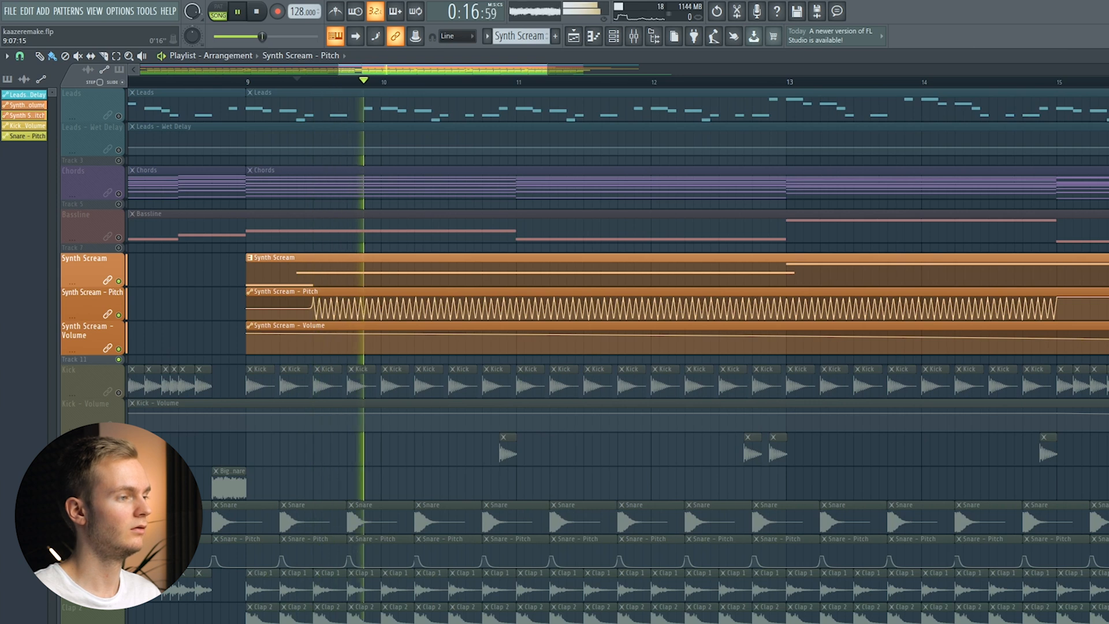
key("space")
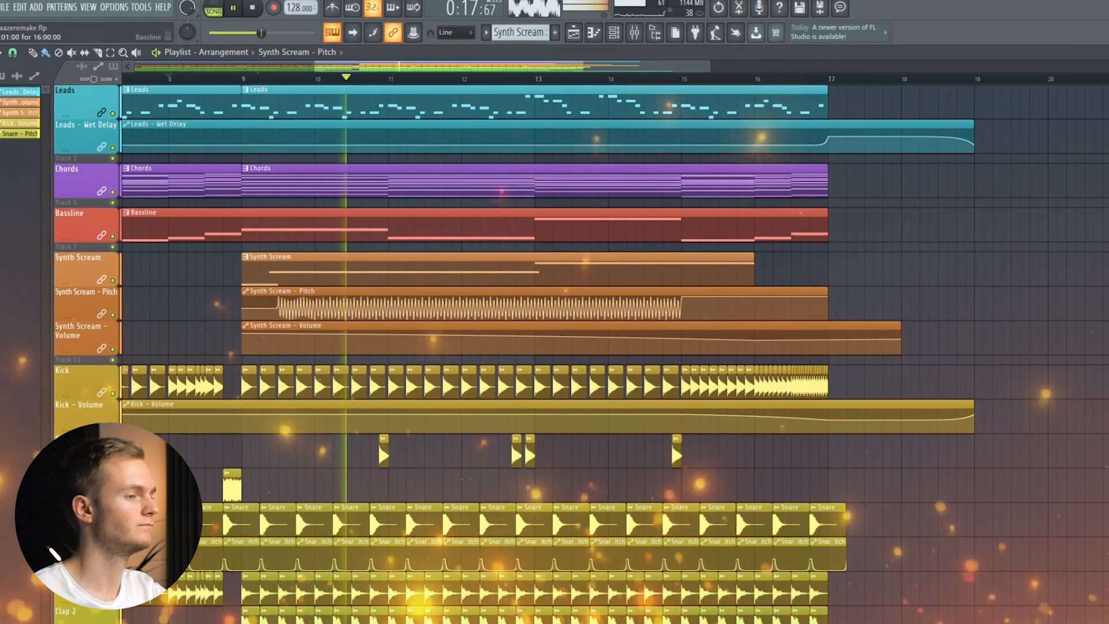
- Review the whole arrangement during full playback and view the Master channel's levels and effect slots in the mixer
scroll(564, 225, "down", 3)
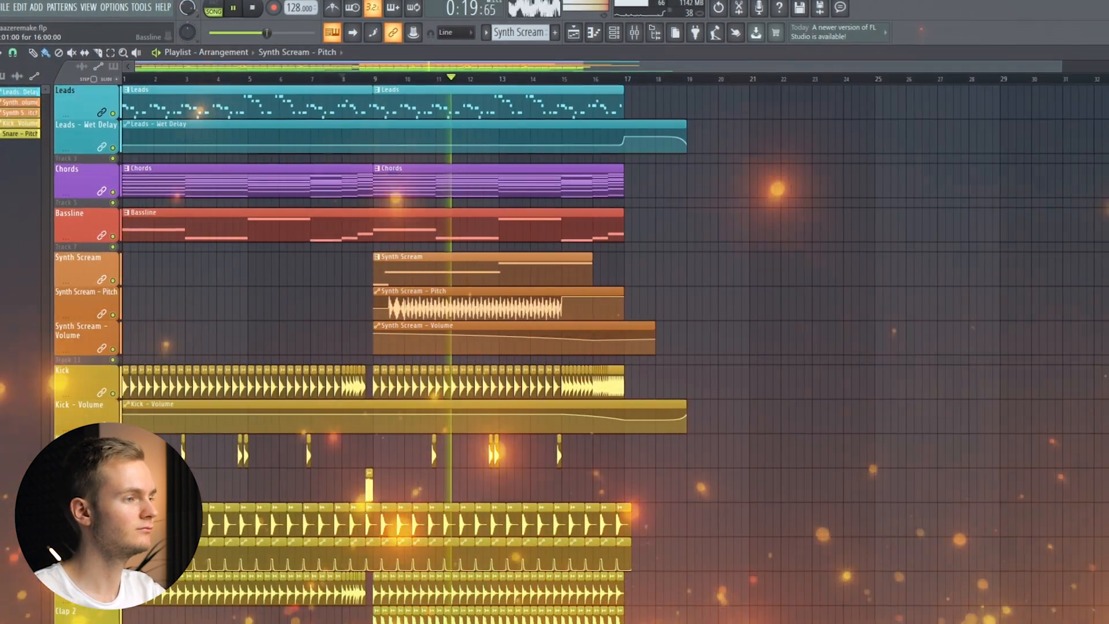
key("F9")
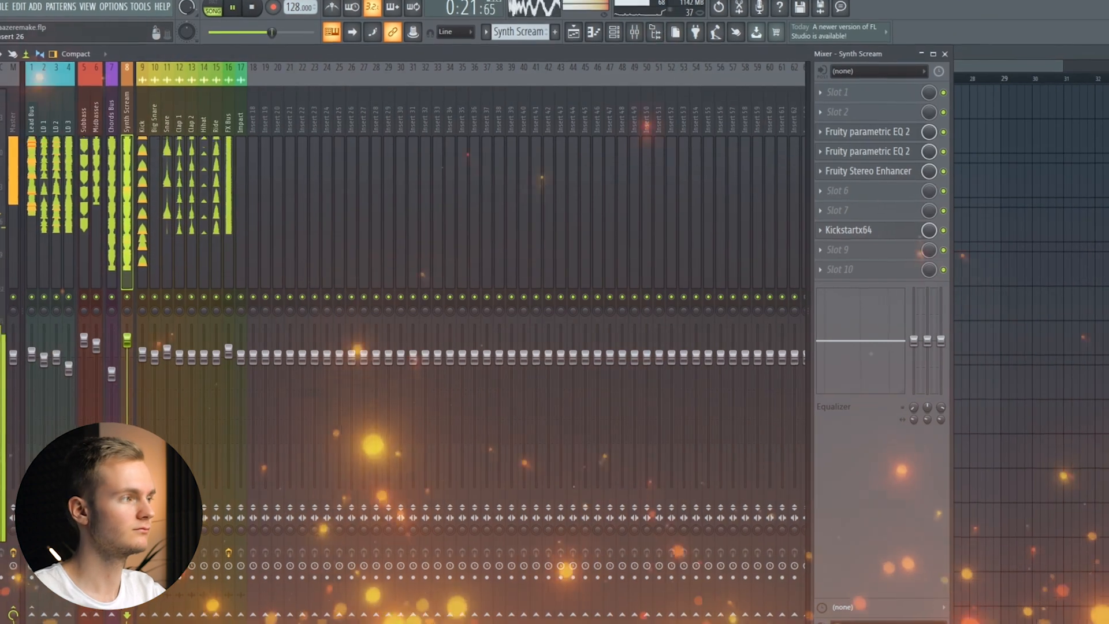
left_click(15, 197)
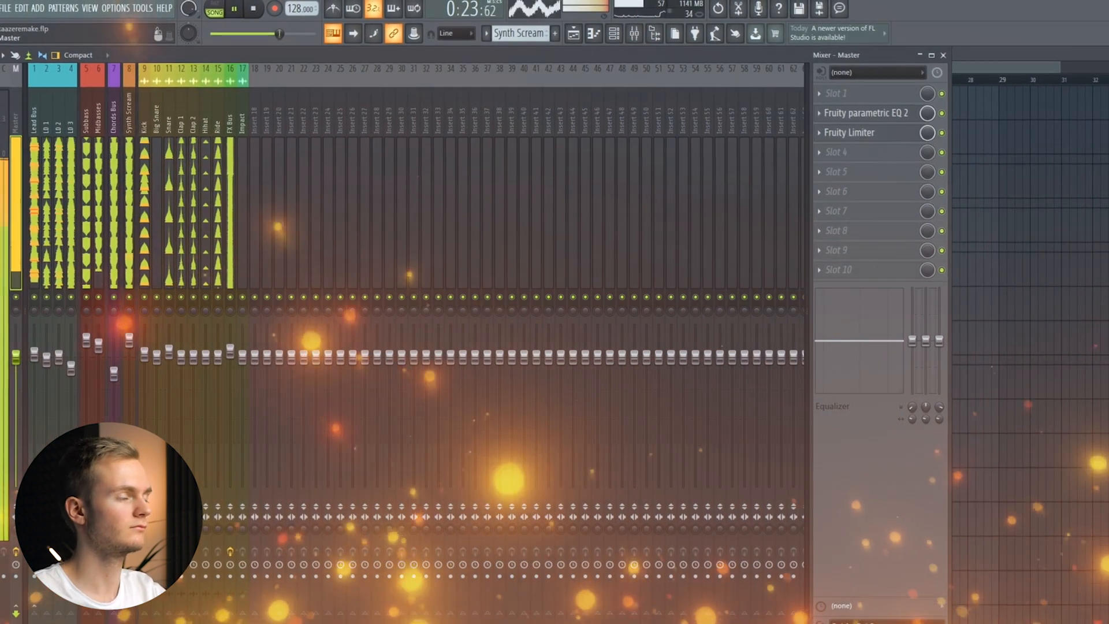
key("F9")
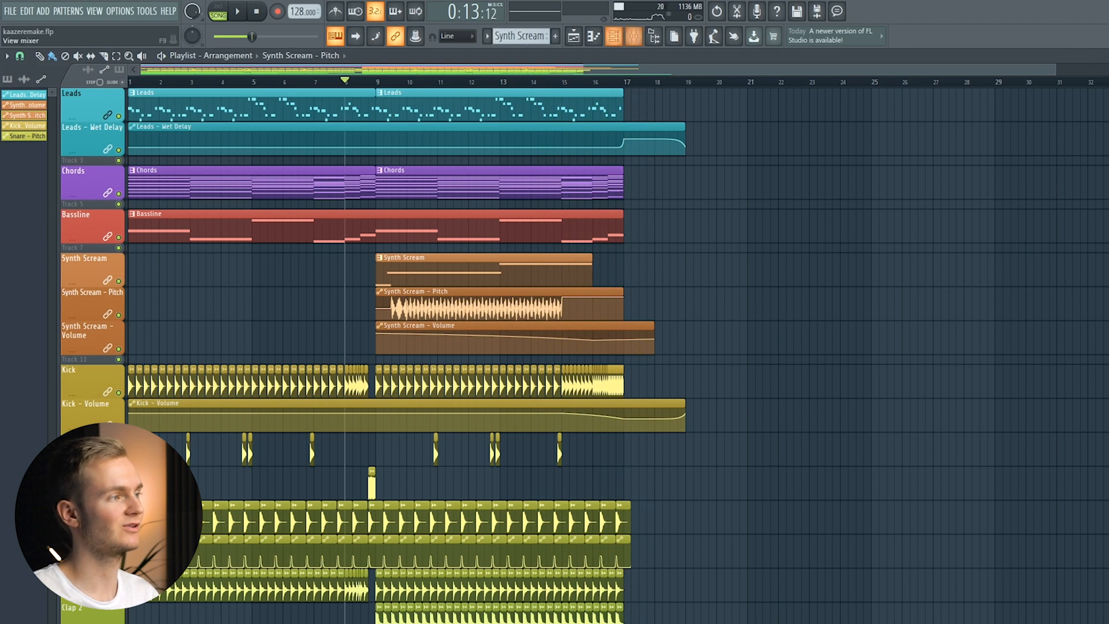
- Inspect the Master channel's Fruity parametric EQ 2 and Fruity Limiter settings in the mixer, closing each effect after viewing
left_click(613, 35)
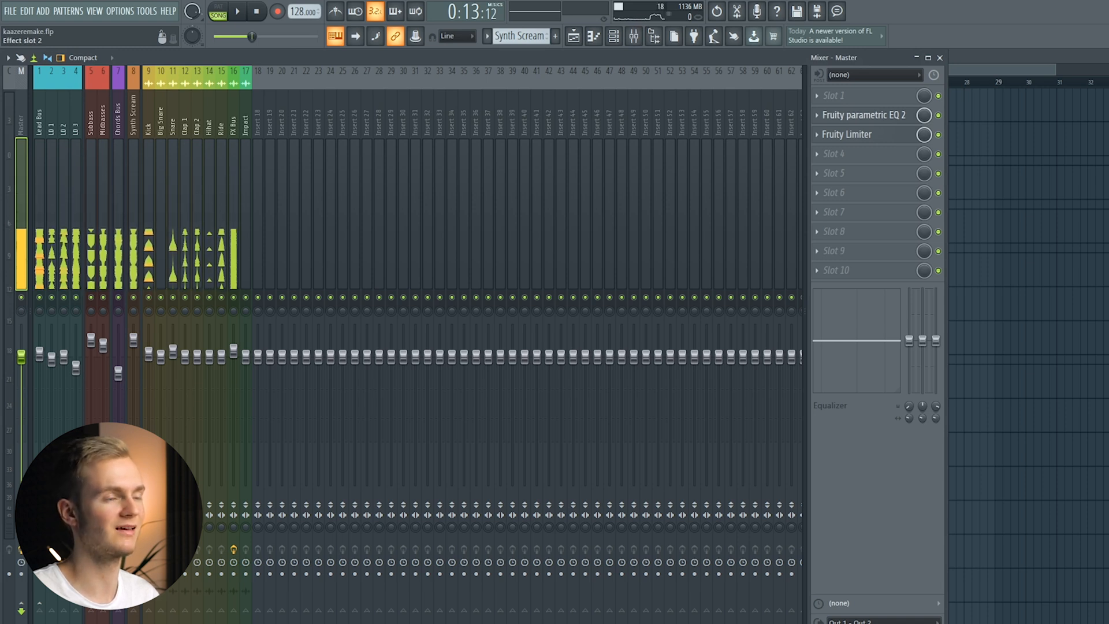
left_click(863, 115)
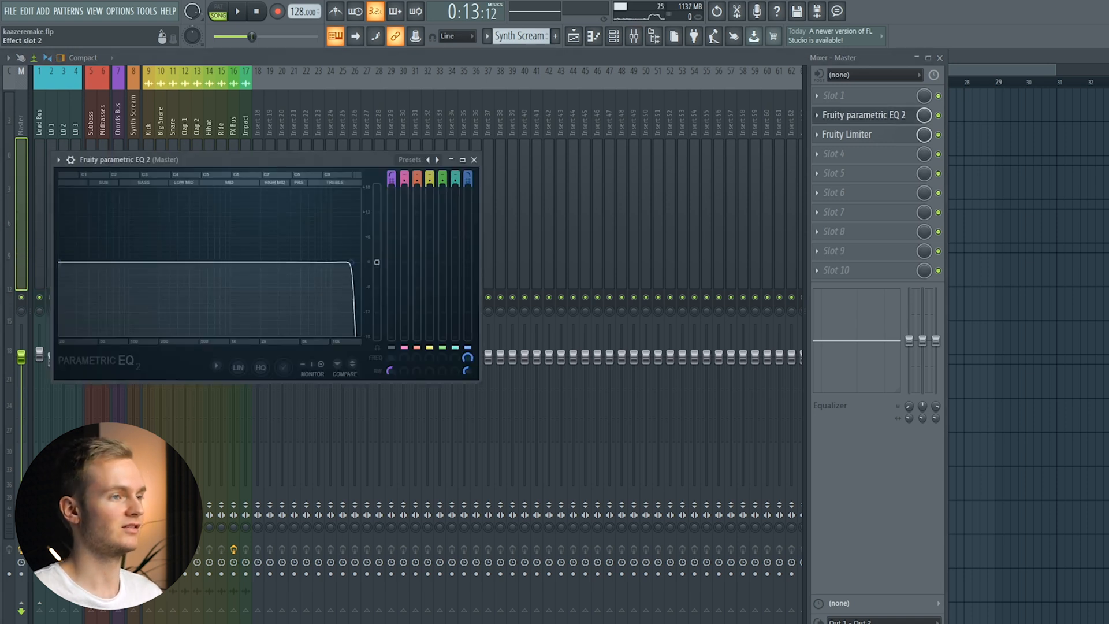
left_click(863, 115)
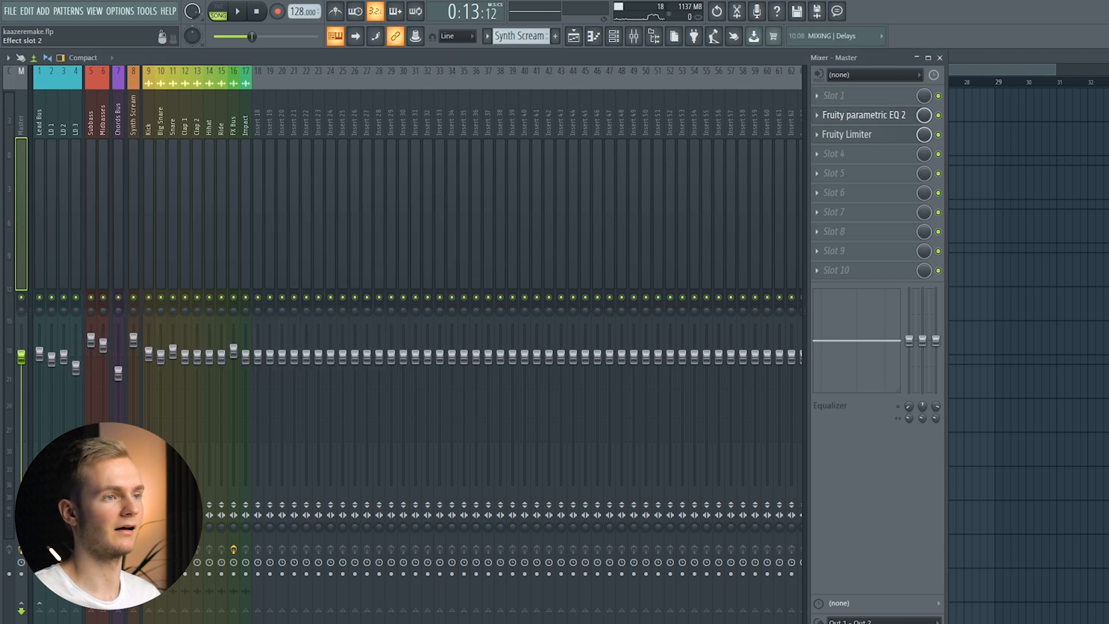
left_click(846, 134)
left_click(846, 134)
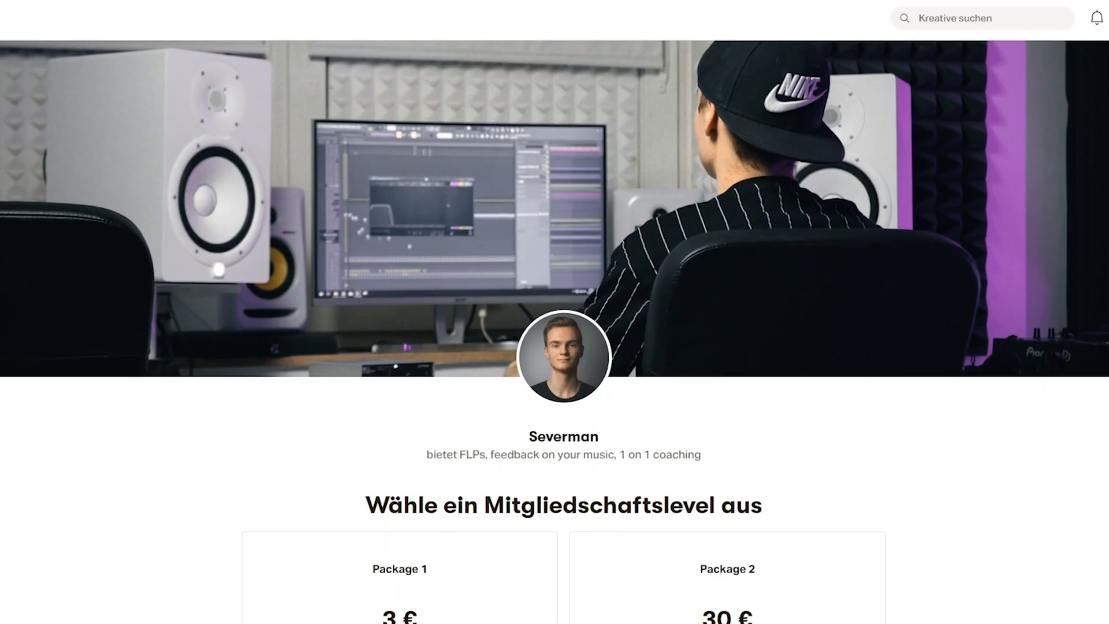
- Switch to the creator's membership page and view the prices of Package 1 and Package 2
scroll(554, 311, "down", 2)
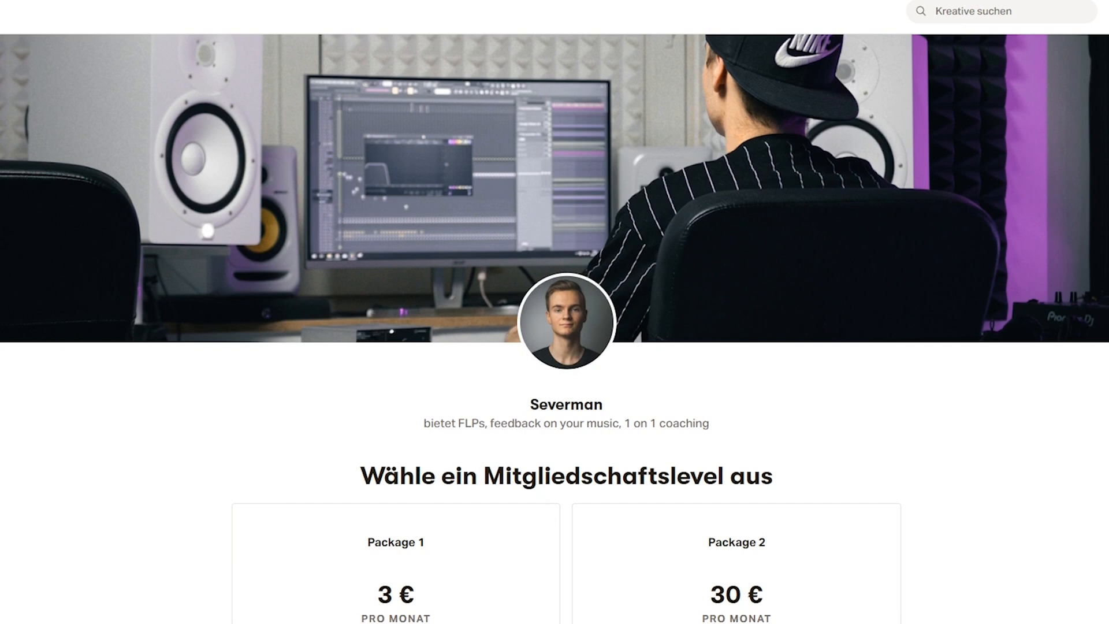